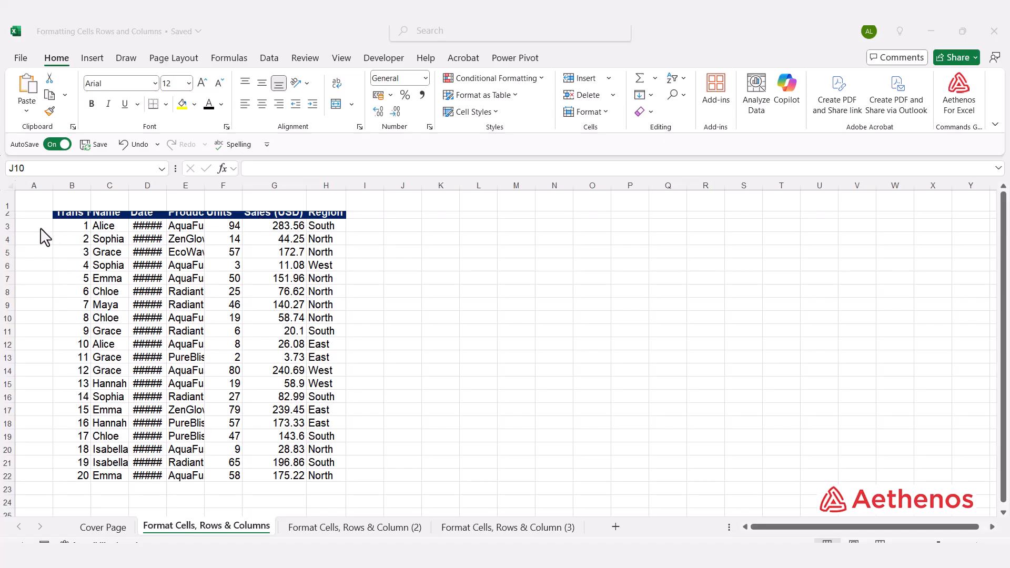
# Step: AutoFit the height of header row 2 so its text fits
pyautogui.click(13, 218)
pyautogui.click(9, 217)
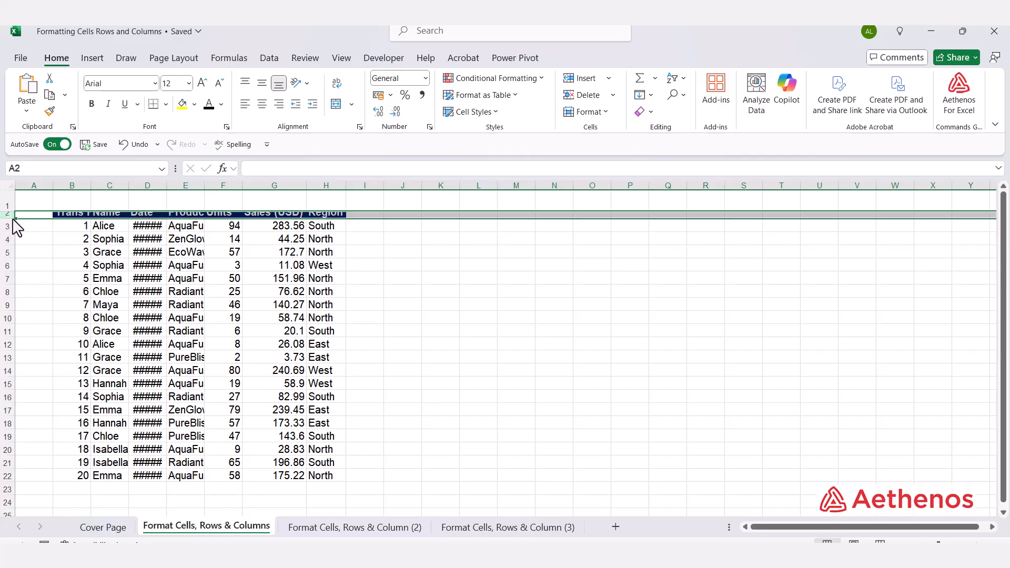
pyautogui.doubleClick(12, 219)
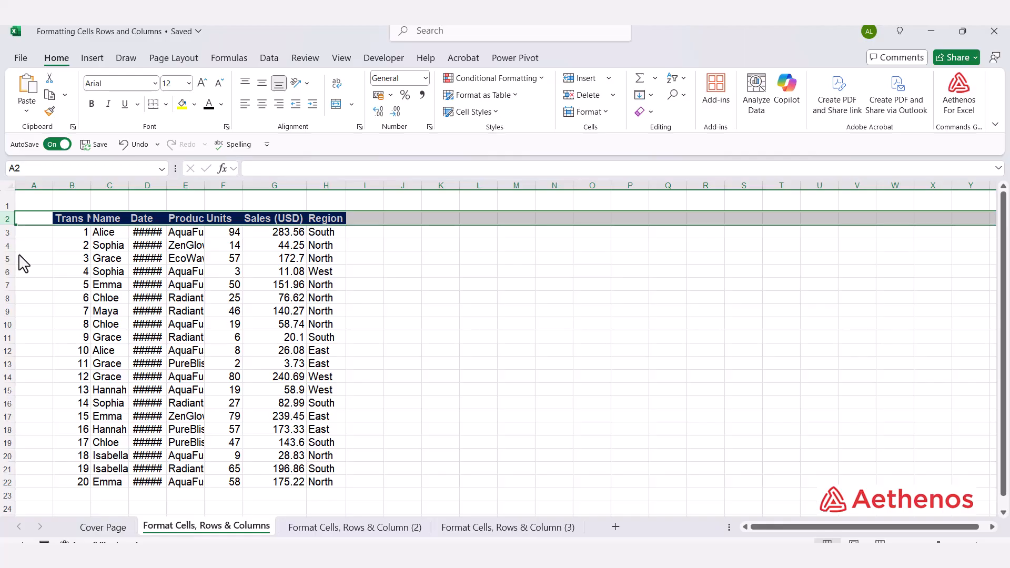
pyautogui.click(36, 260)
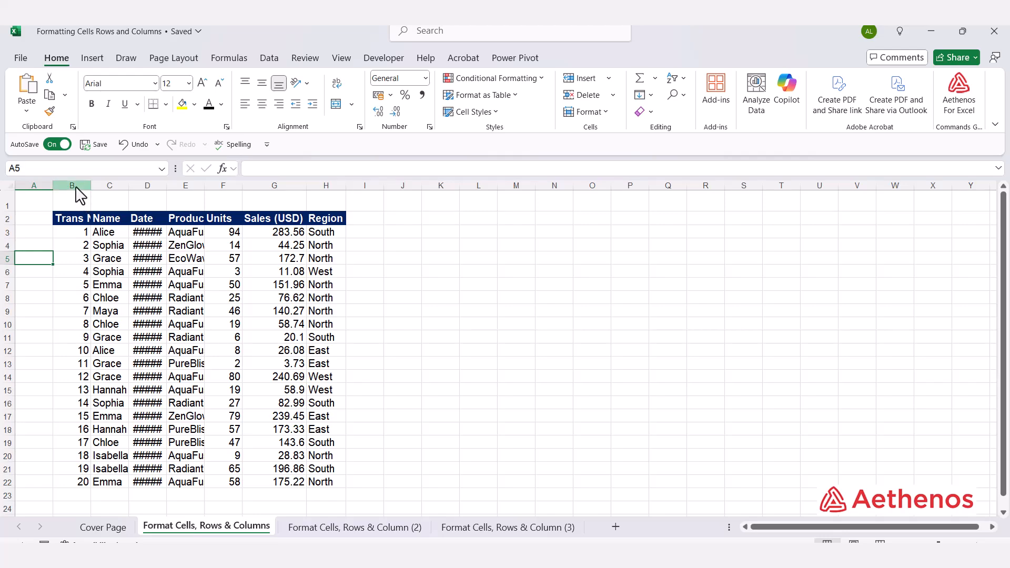
# Step: AutoFit the widths of columns B through E together
pyautogui.moveTo(76, 190); pyautogui.dragTo(200, 199)
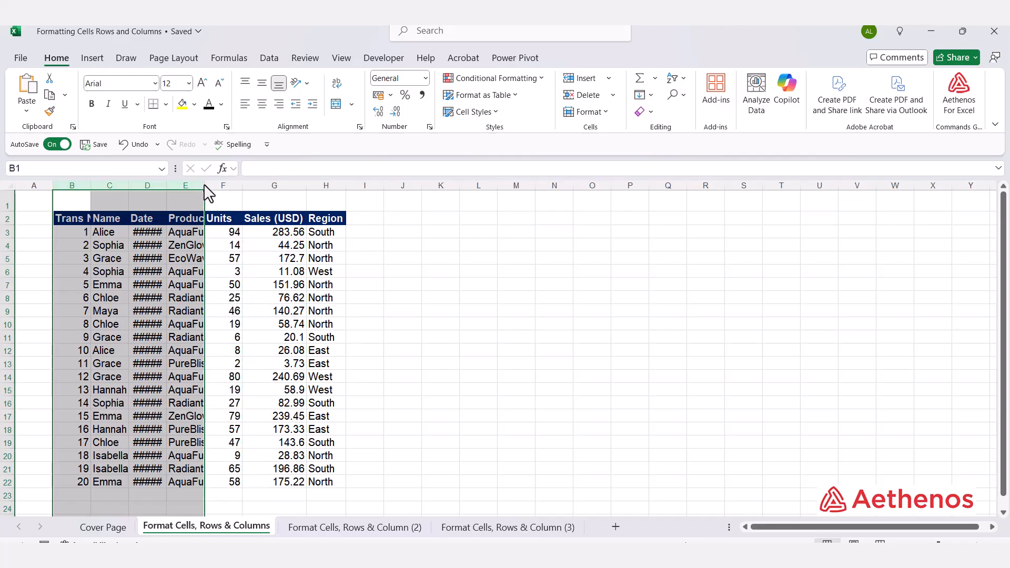
pyautogui.doubleClick(204, 186)
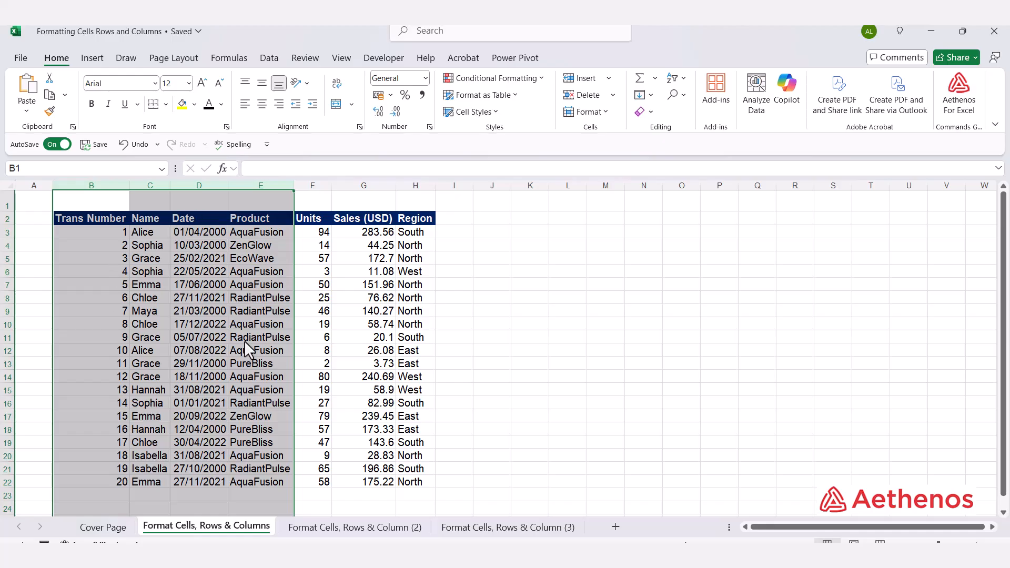
pyautogui.click(522, 273)
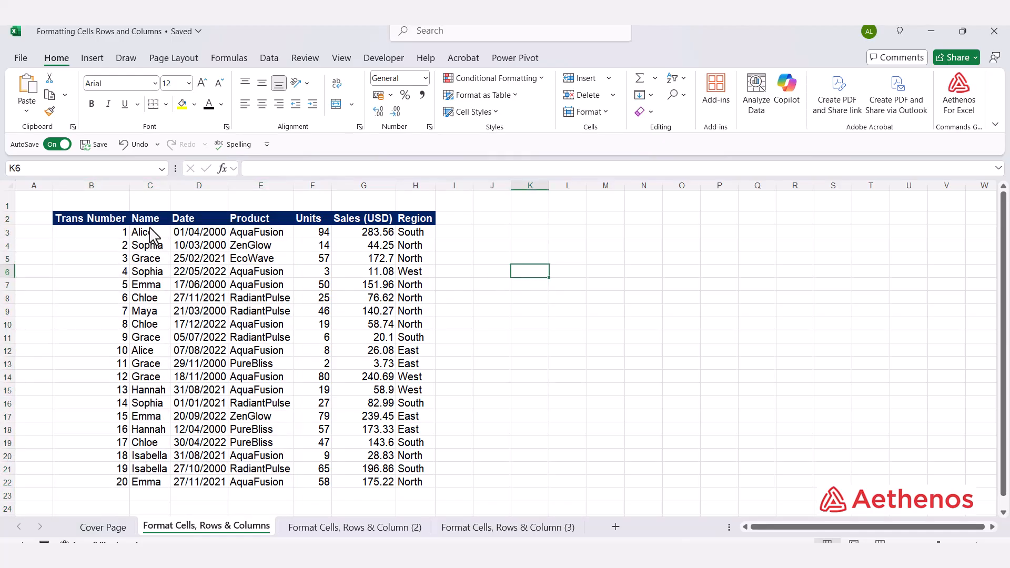
# Step: Check the row height setting of row 3 and review the cell size formatting options without changing anything
pyautogui.click(8, 232)
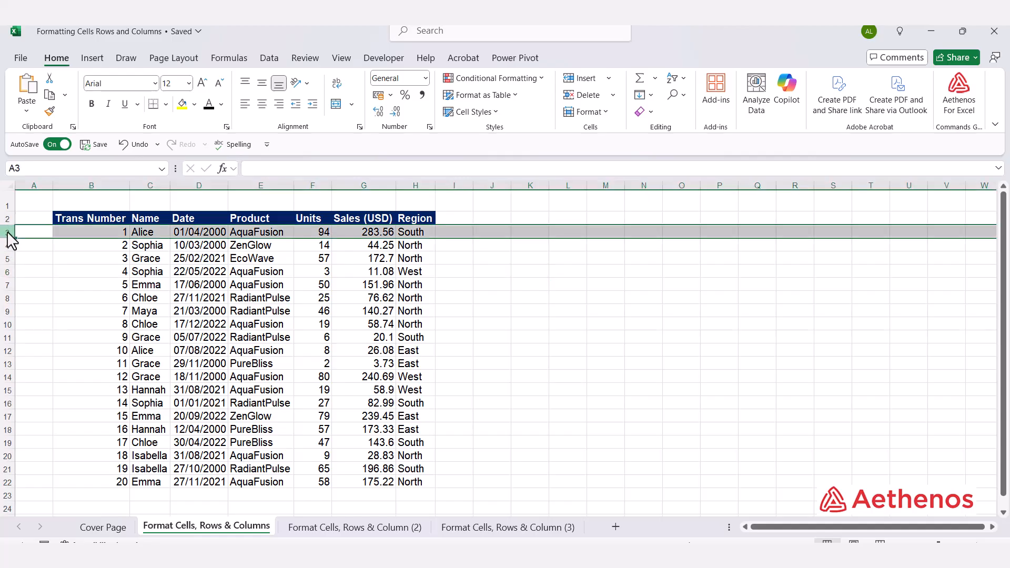
pyautogui.rightClick(11, 241)
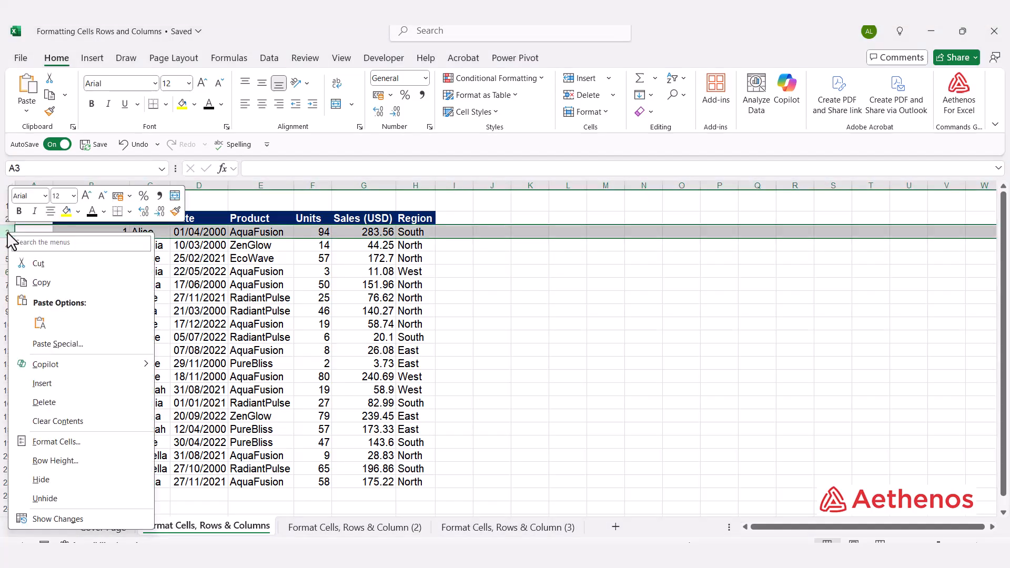
pyautogui.click(73, 462)
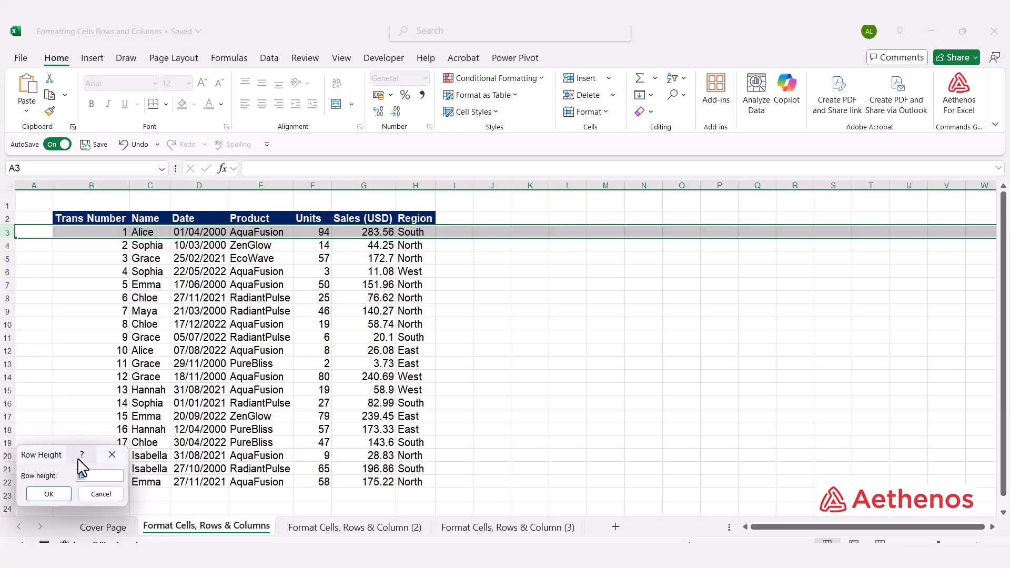
pyautogui.click(115, 453)
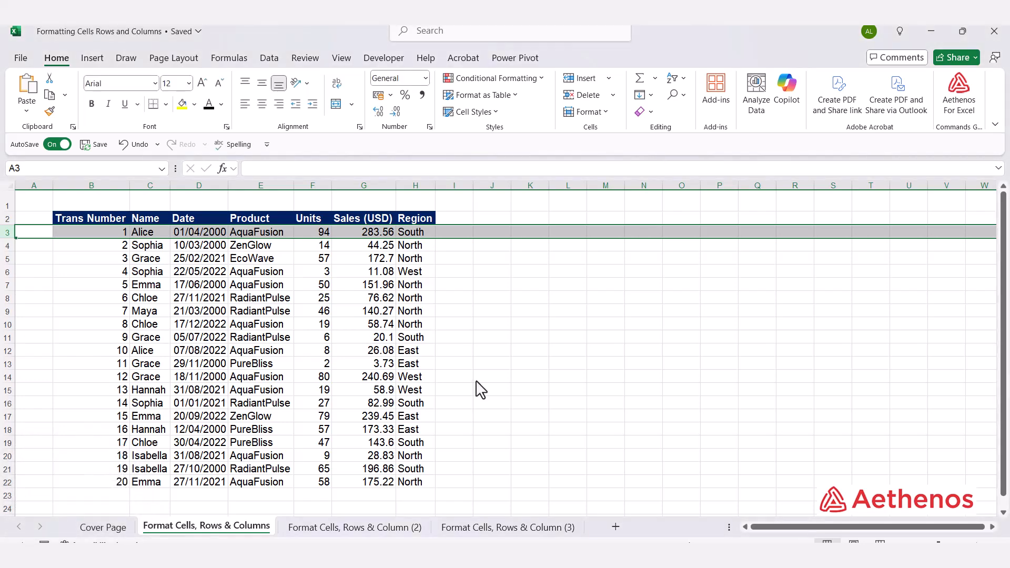
pyautogui.click(532, 351)
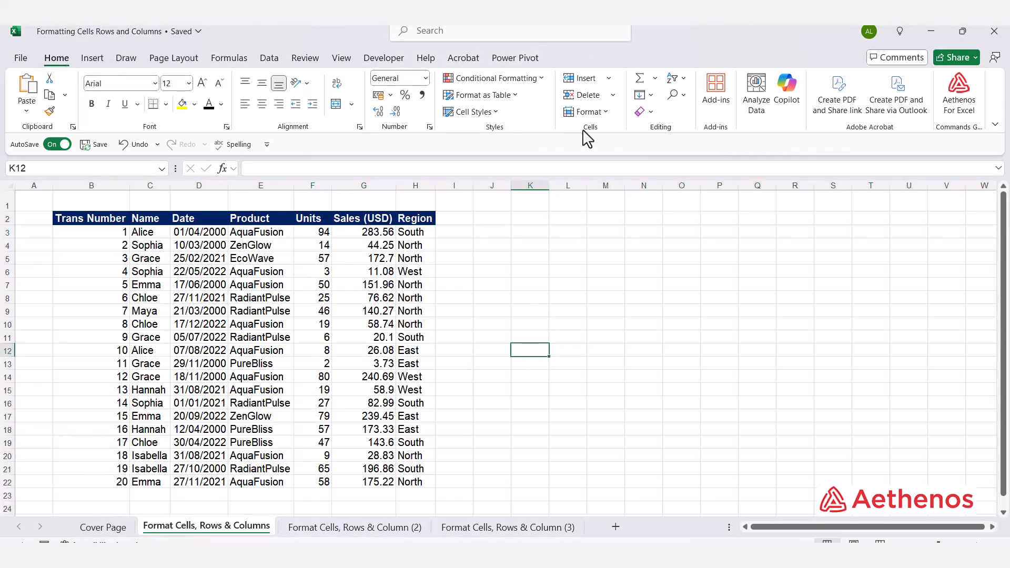
pyautogui.click(606, 113)
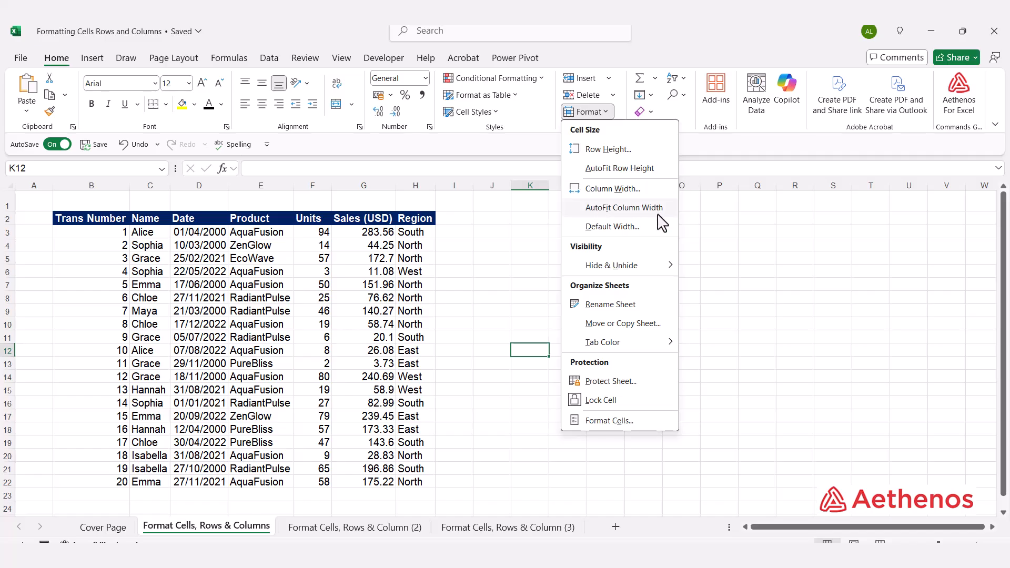
pyautogui.click(800, 282)
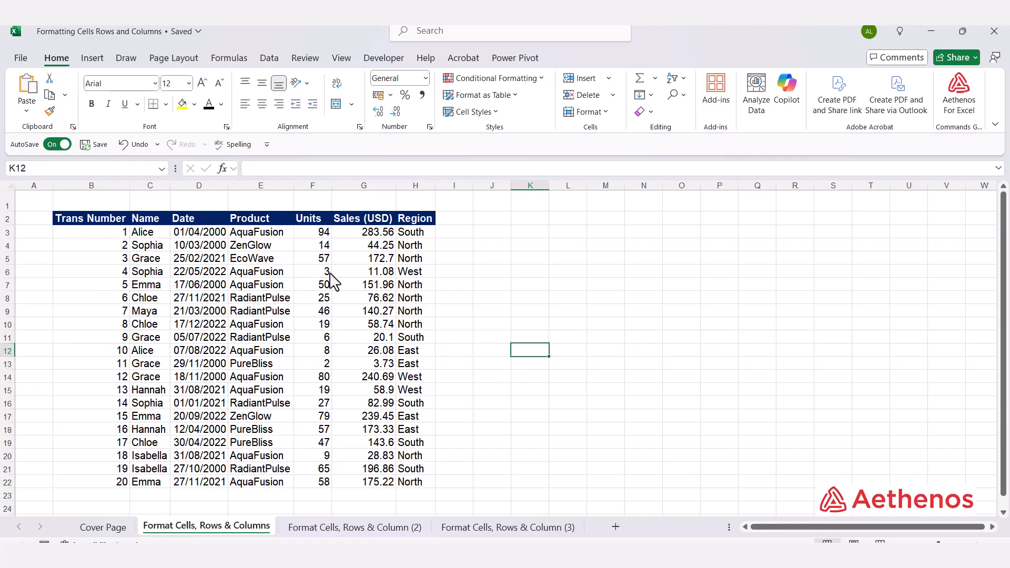
# Step: On the sheet "Format Cells, Rows & Column (2)", AutoFit the widths of the Date and Product columns
pyautogui.click(350, 530)
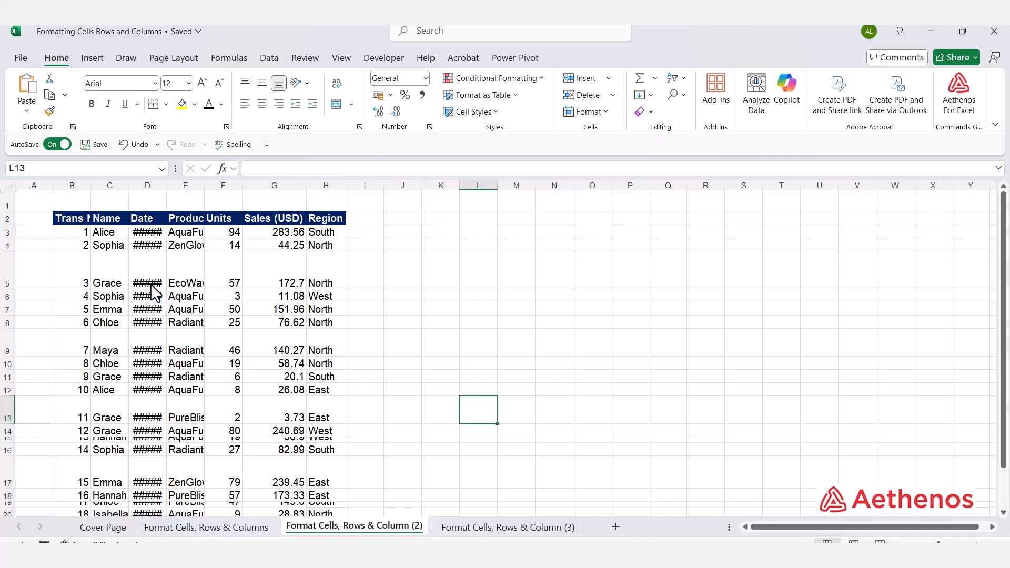
pyautogui.doubleClick(167, 186)
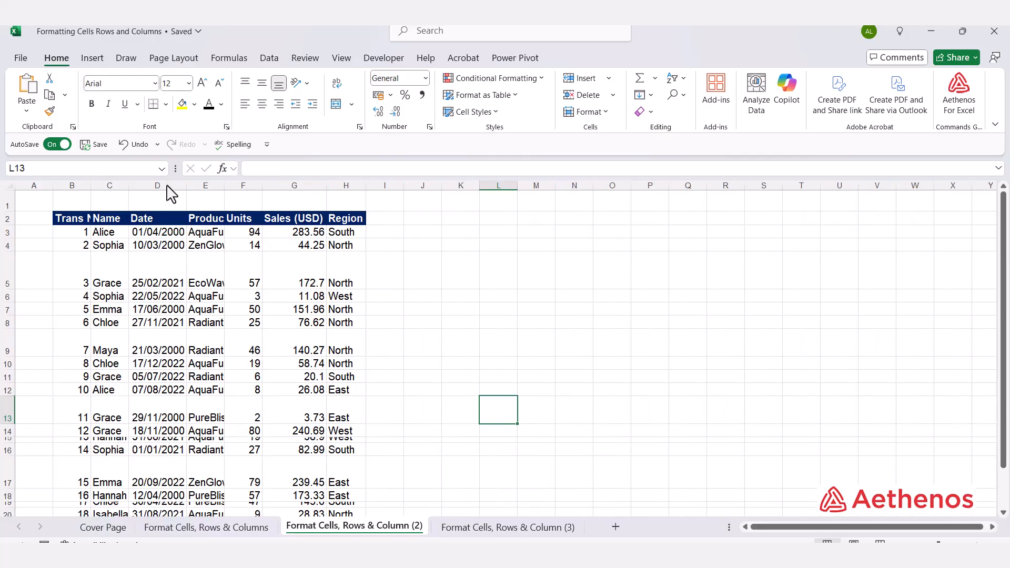
pyautogui.doubleClick(225, 185)
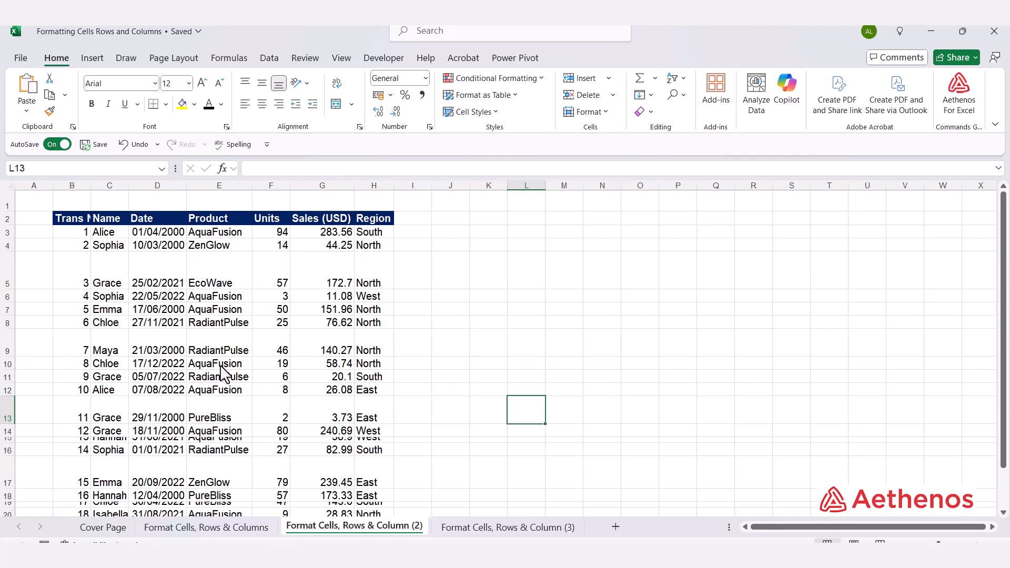
# Step: Look over the uneven table rows and check the row height of row 3 as a reference, leaving it unchanged
pyautogui.scroll(-2, 224, 375)
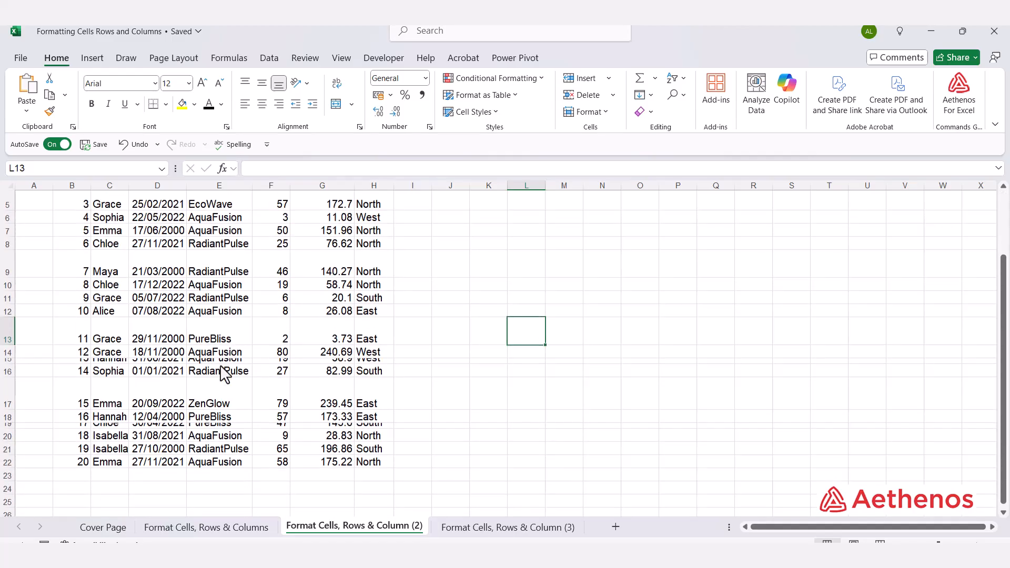
pyautogui.scroll(2, 33, 350)
pyautogui.click(32, 343)
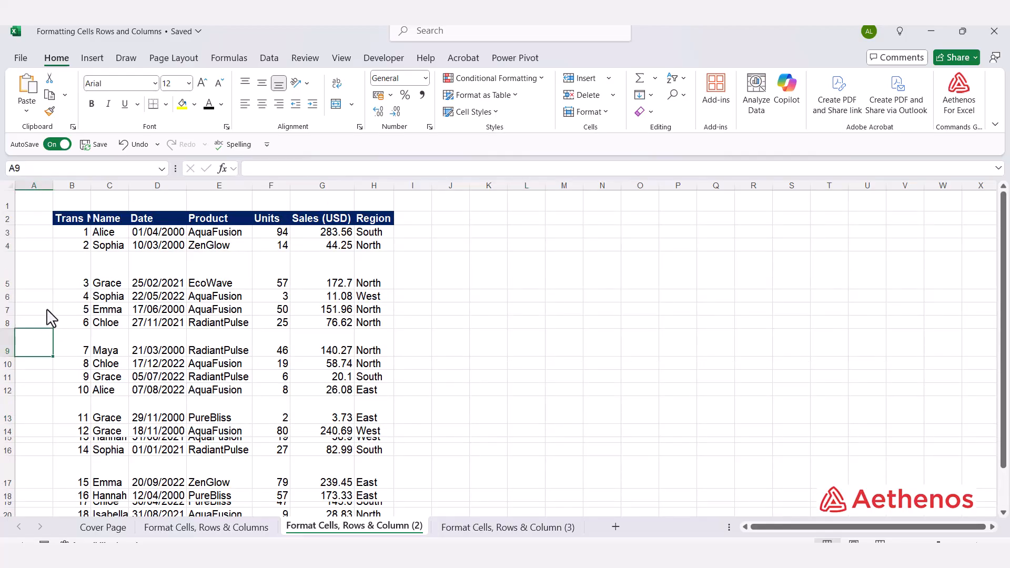
pyautogui.scroll(-3, 42, 368)
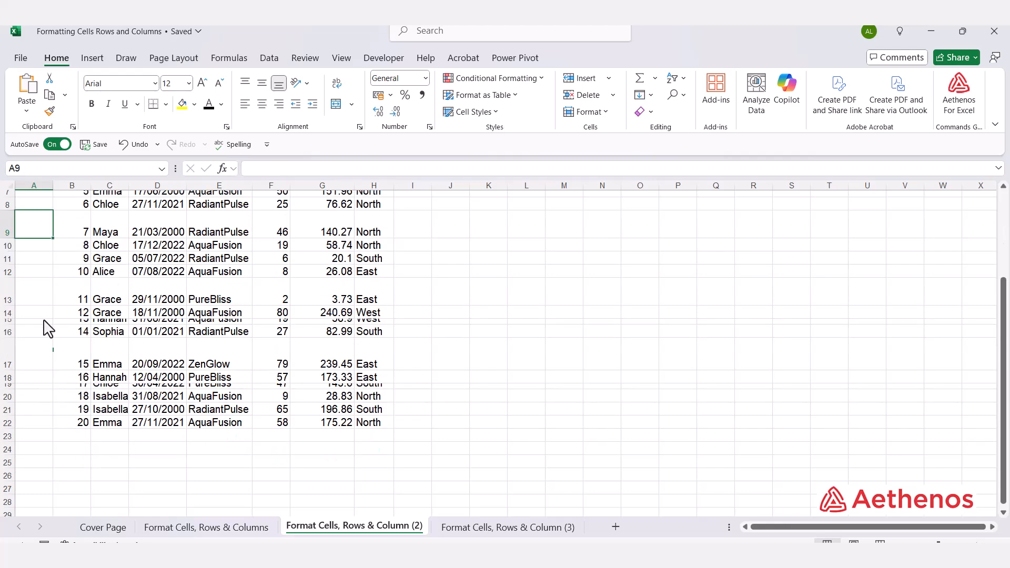
pyautogui.scroll(3, 62, 433)
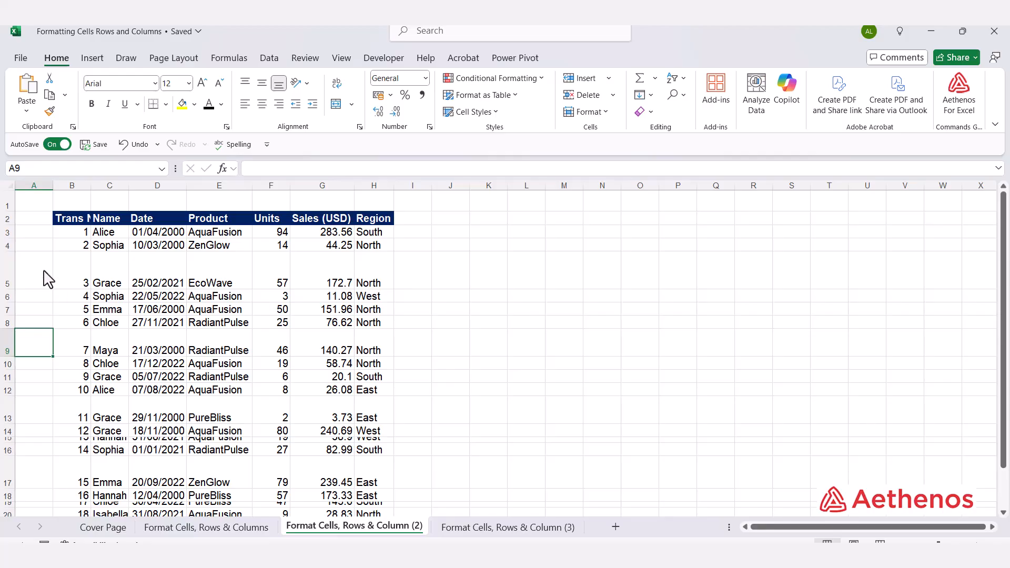
pyautogui.click(10, 235)
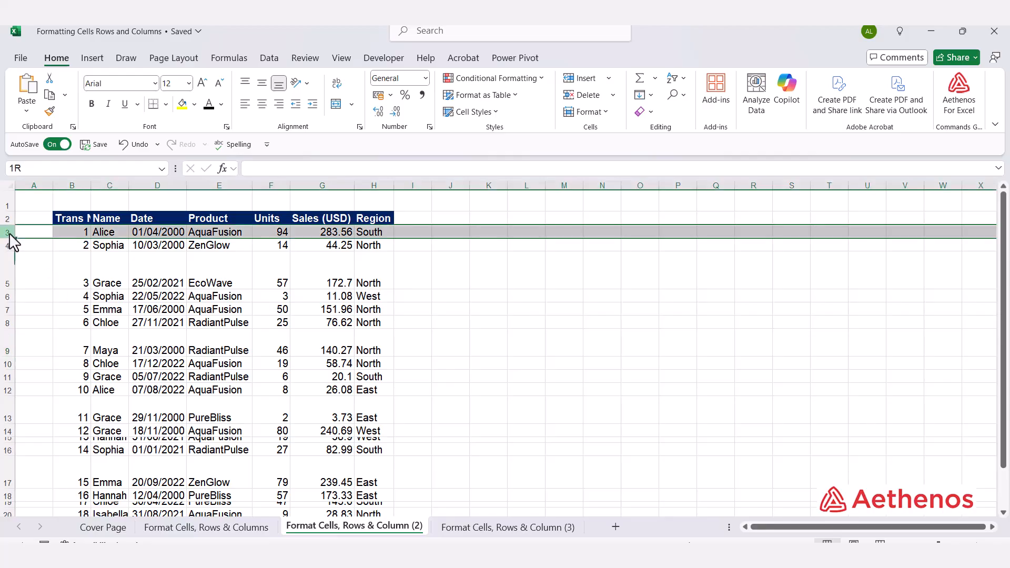
pyautogui.rightClick(9, 237)
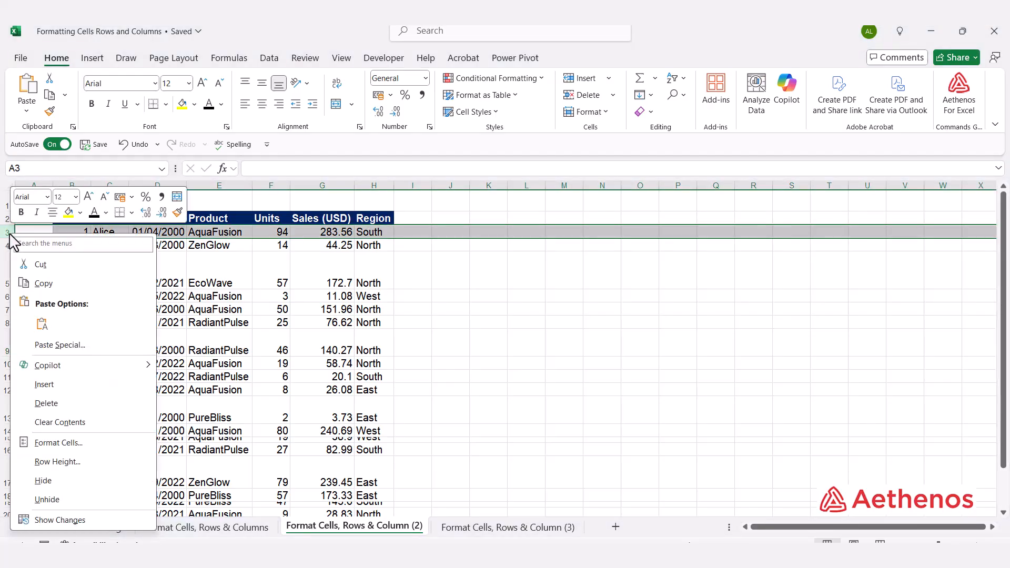
pyautogui.click(74, 463)
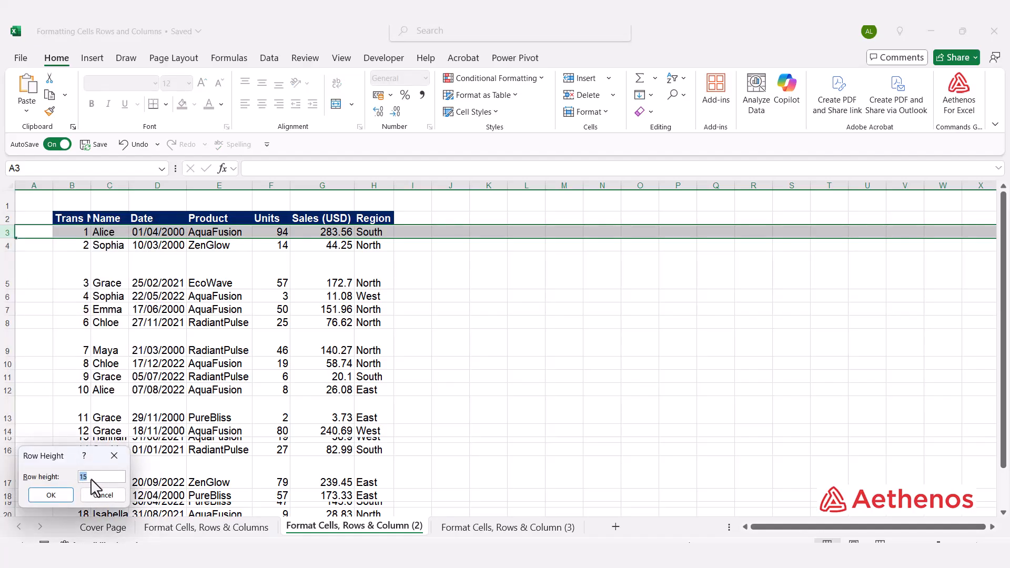
pyautogui.click(115, 456)
pyautogui.click(524, 415)
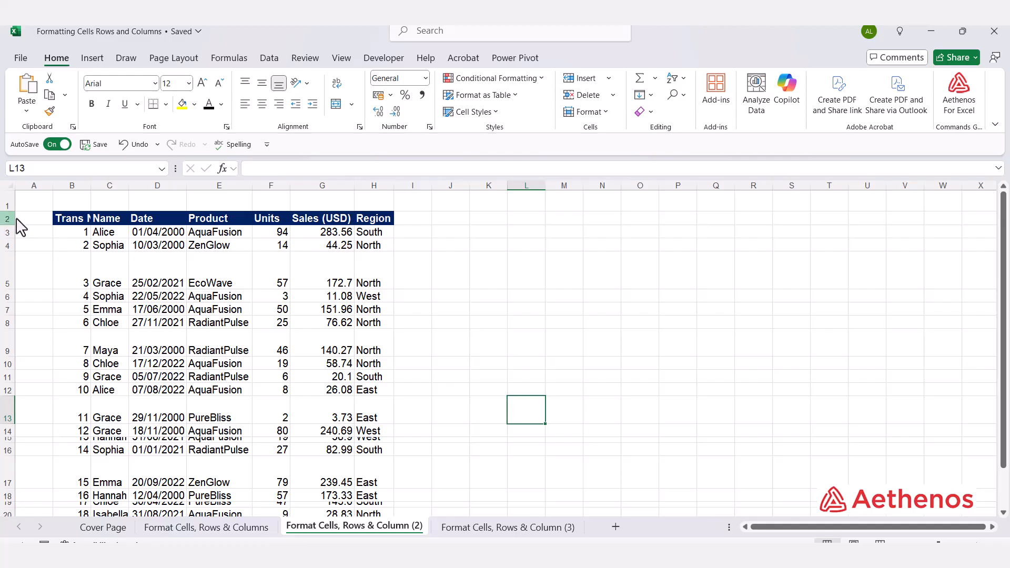
# Step: Set the height of rows 3 through 22 to 15
pyautogui.moveTo(8, 234); pyautogui.dragTo(4, 482)
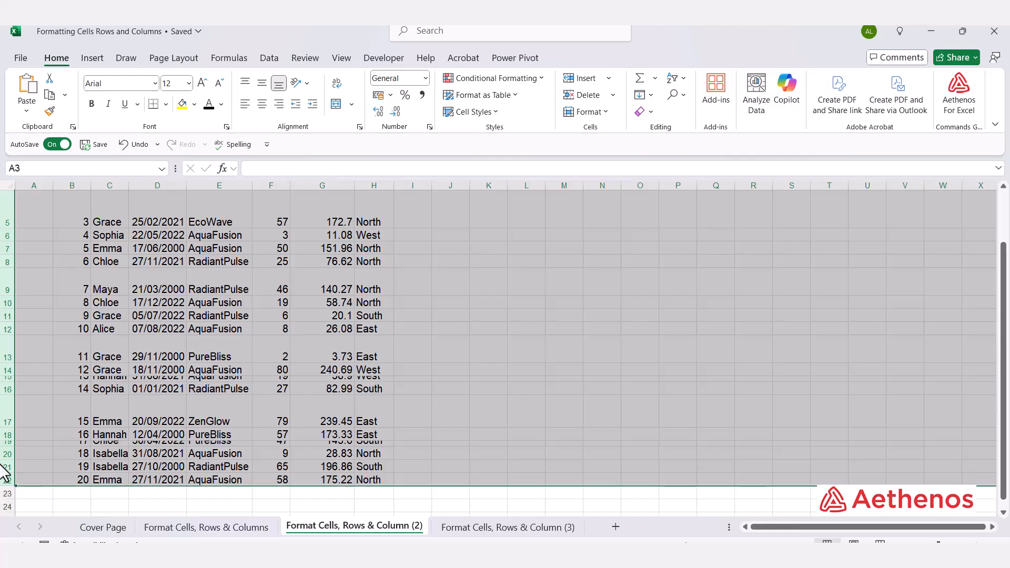
pyautogui.rightClick(8, 392)
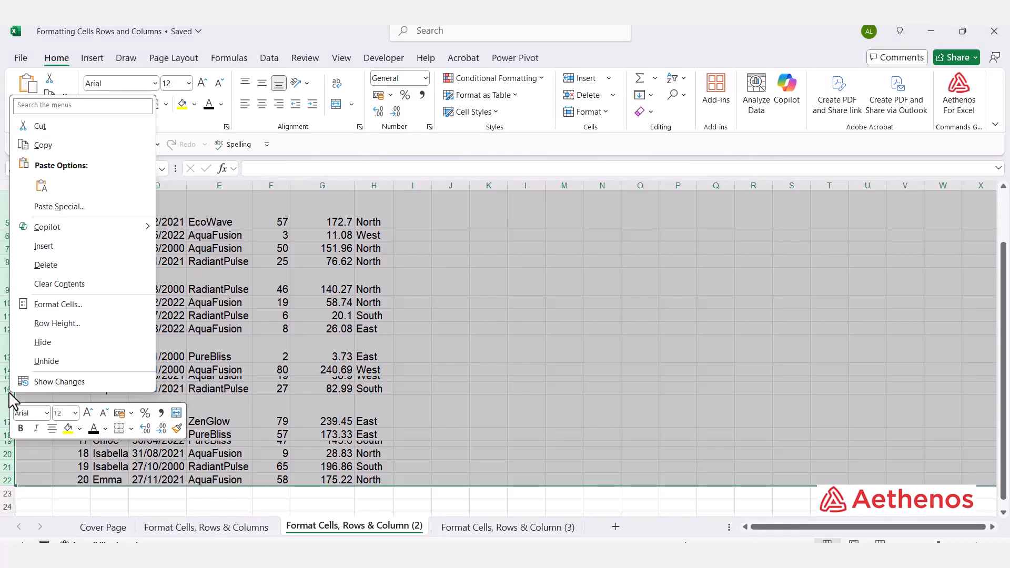
pyautogui.click(69, 325)
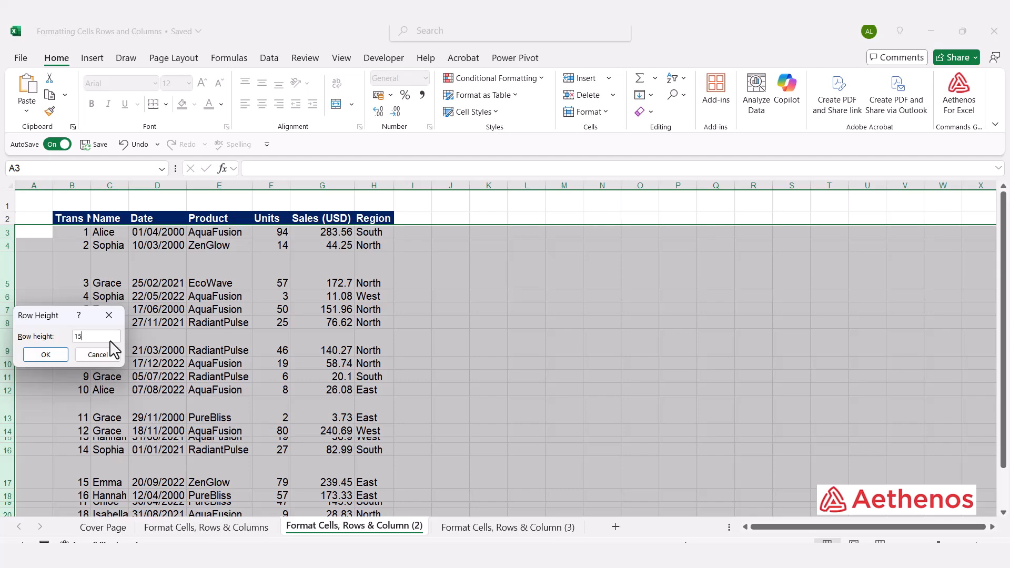
pyautogui.click(37, 354)
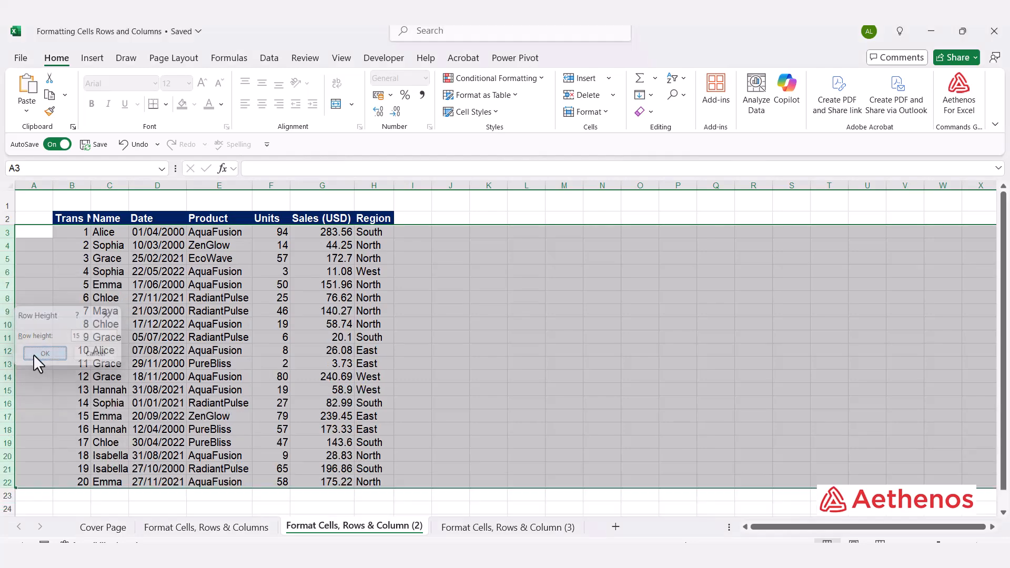
pyautogui.click(152, 311)
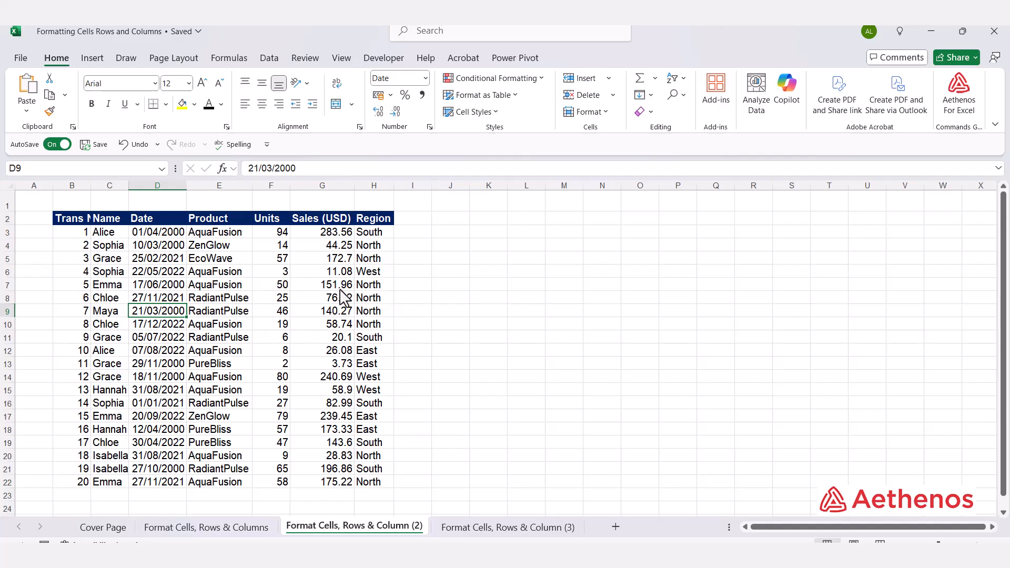
pyautogui.click(526, 364)
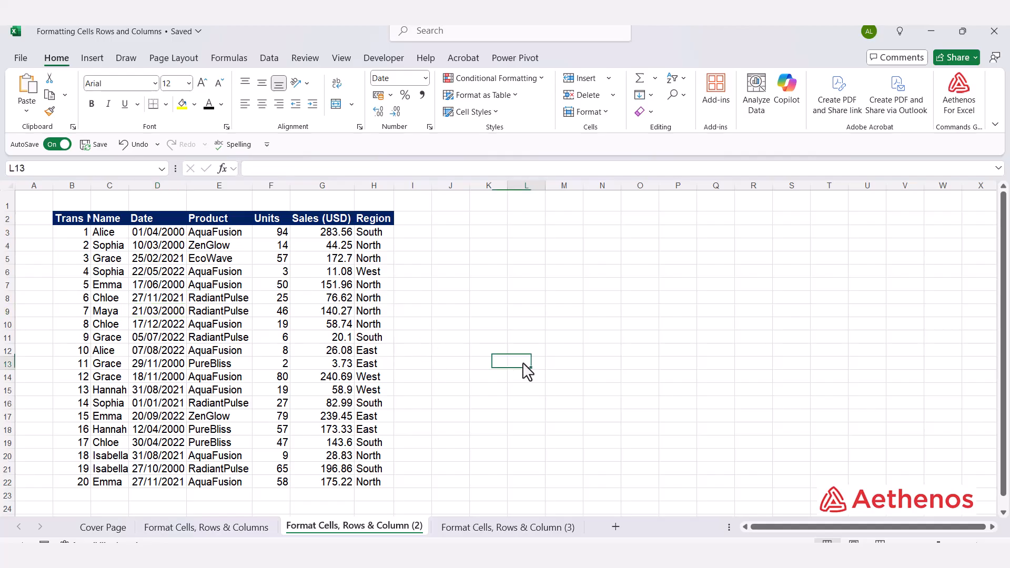
# Step: On the sheet "Format Cells, Rows & Column (3)", compare the plain table in B2:H22 with the formatted example in K2:Q22
pyautogui.click(502, 528)
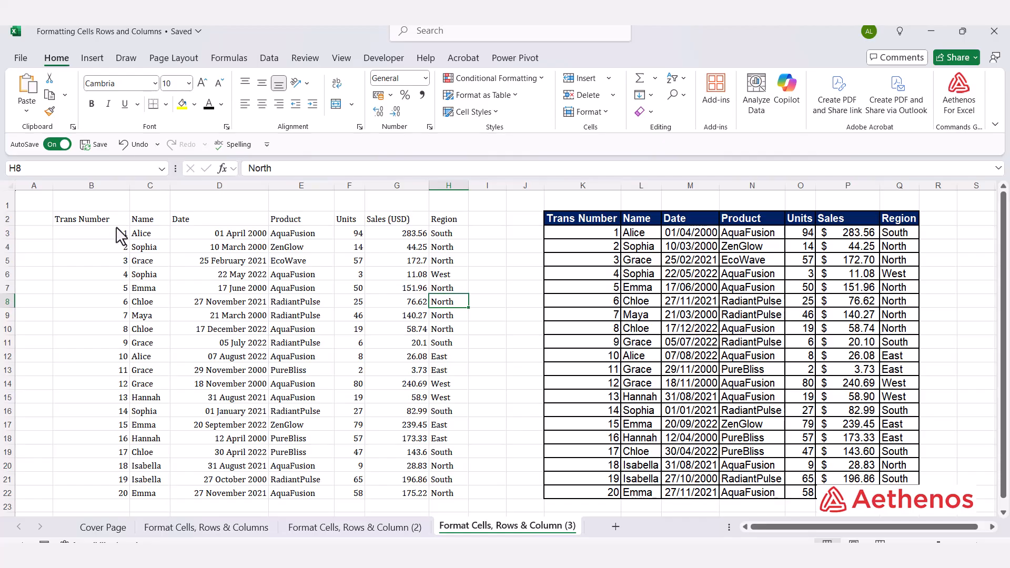
pyautogui.moveTo(65, 219); pyautogui.dragTo(450, 495)
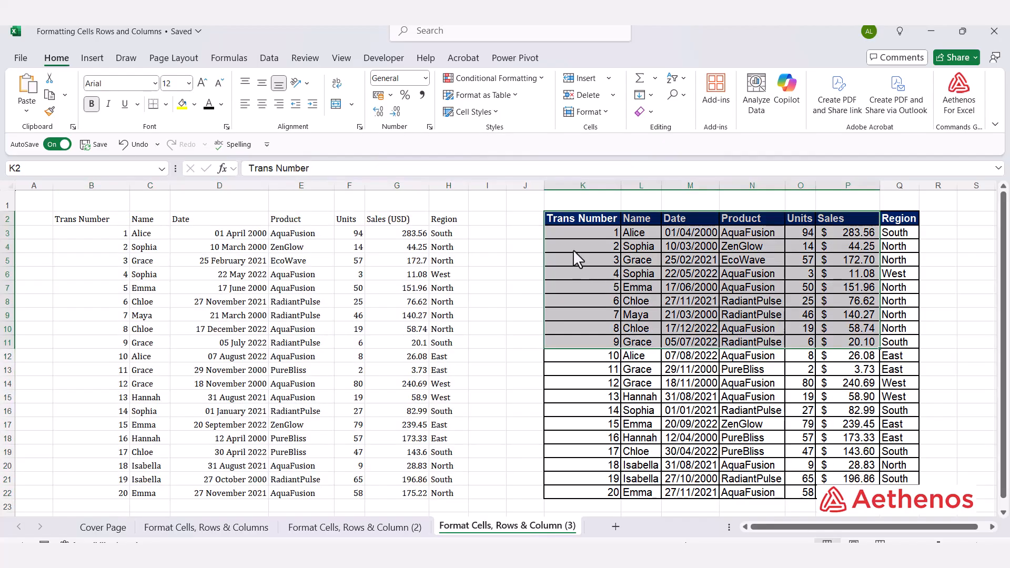
pyautogui.click(573, 249)
pyautogui.moveTo(574, 222); pyautogui.dragTo(899, 492)
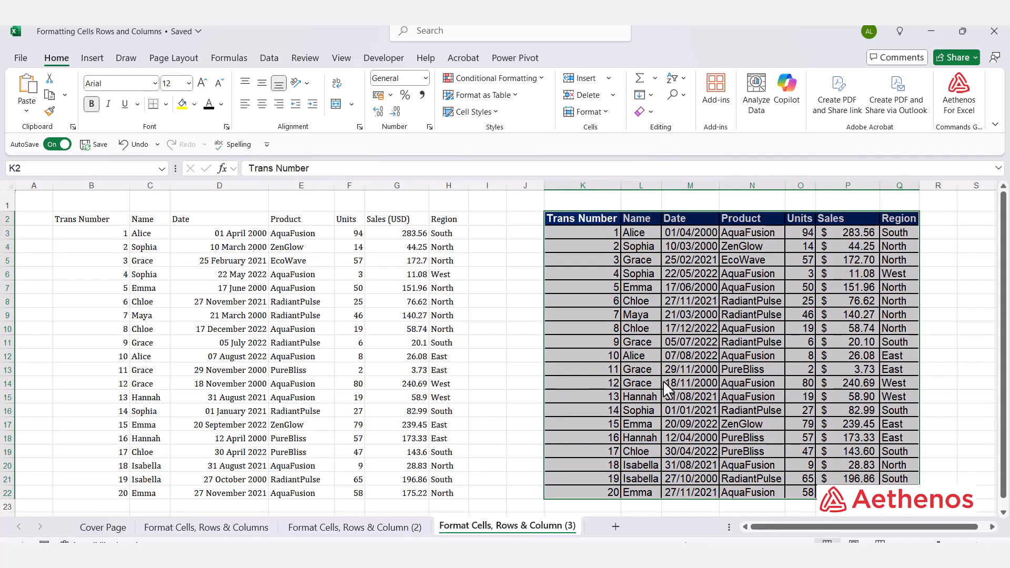
pyautogui.click(579, 346)
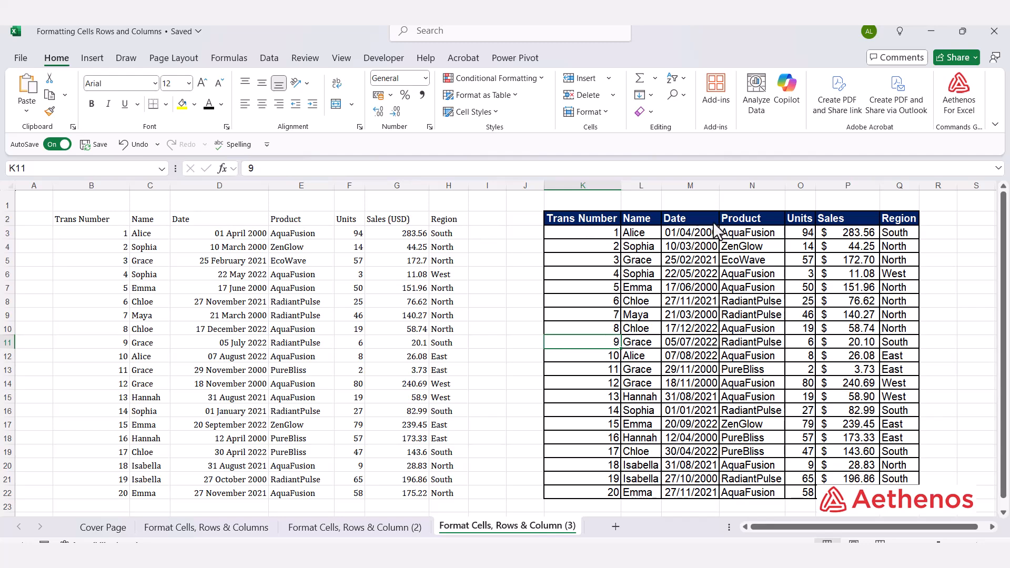
pyautogui.click(86, 223)
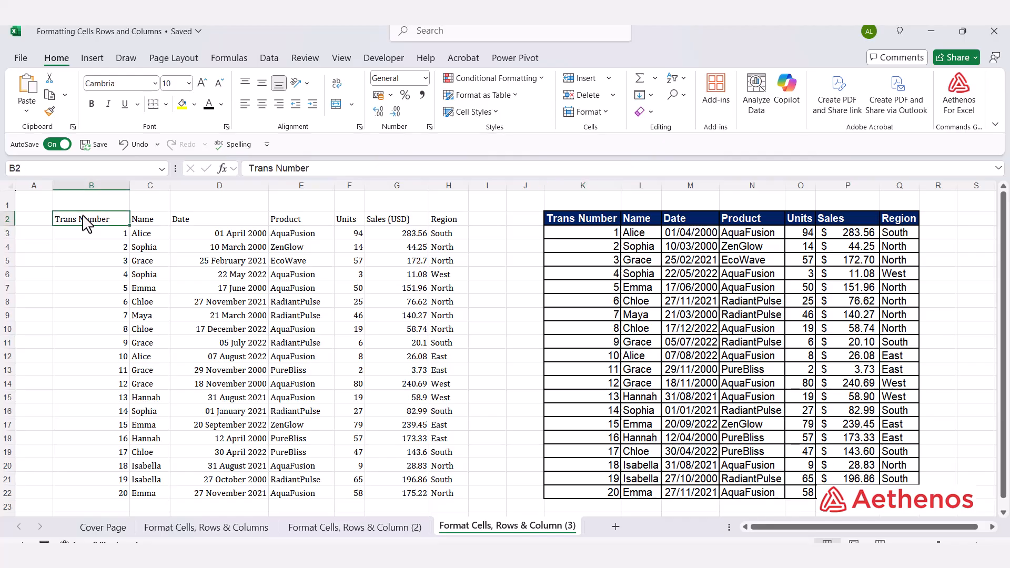
# Step: Fill the header row B2:H2 of the plain table with the standard dark blue colour
pyautogui.hotkey('ctrl', 'shift', 'Right')
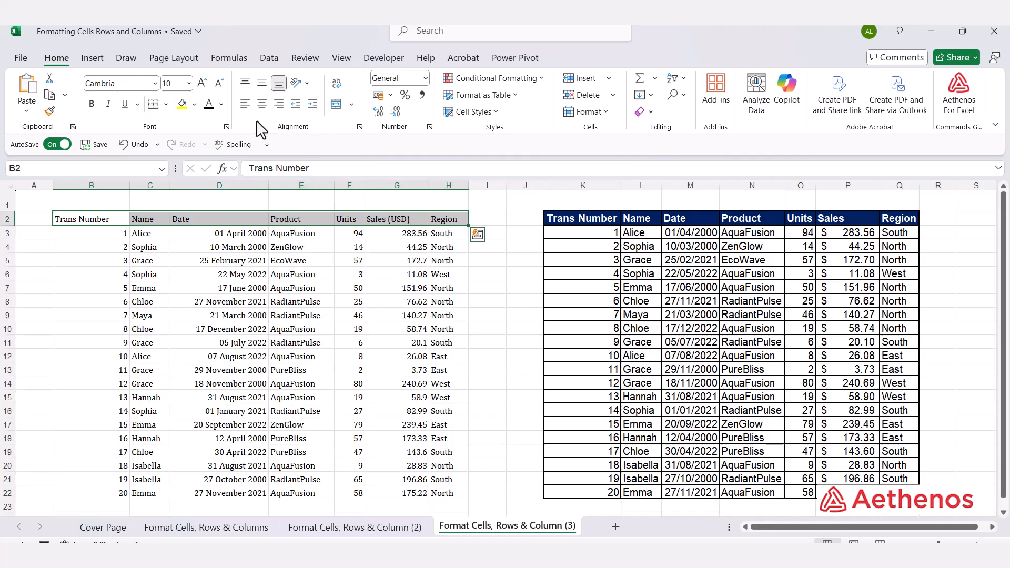
pyautogui.hotkey('ctrl', '1')
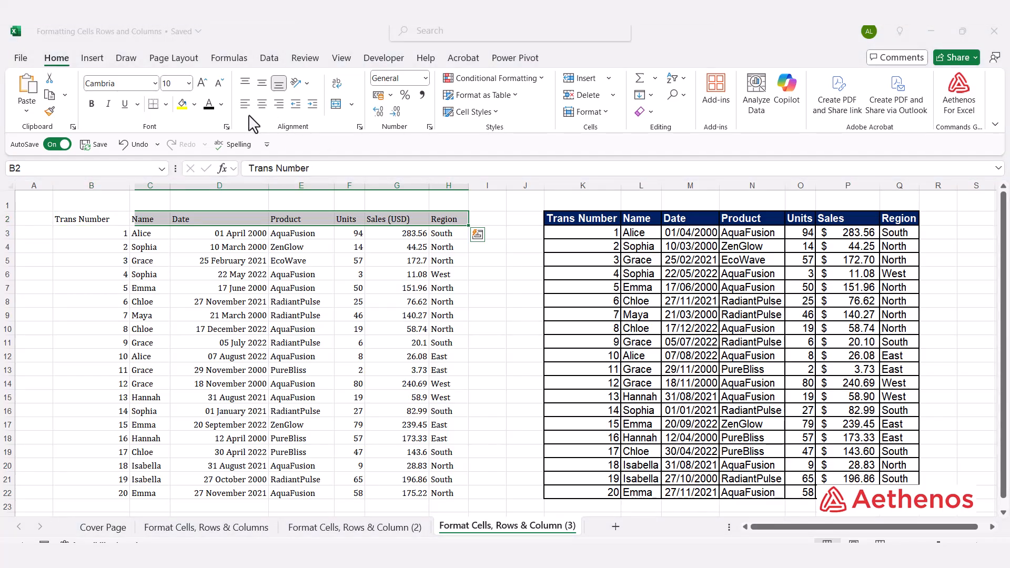
pyautogui.click(194, 104)
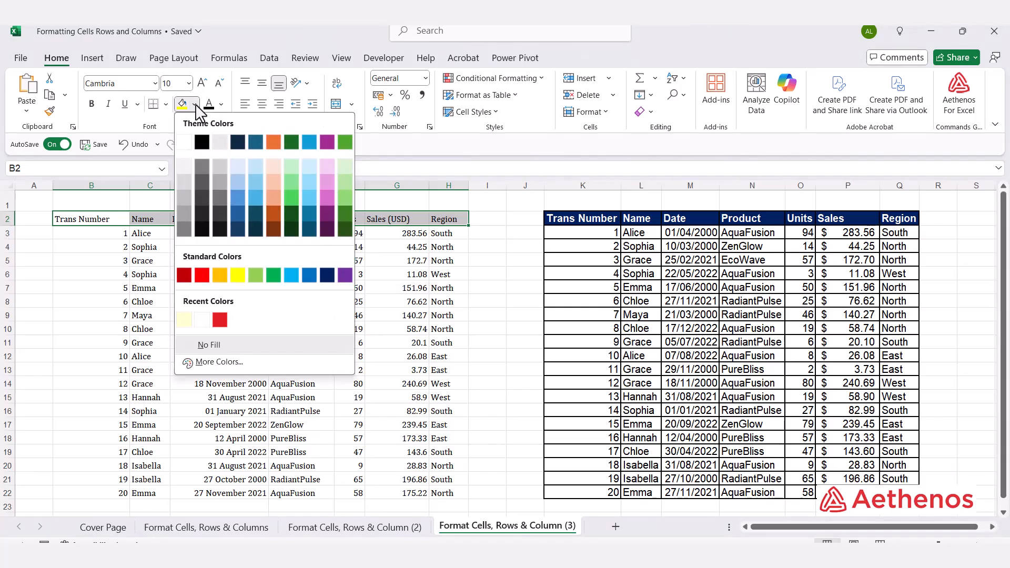
pyautogui.click(326, 274)
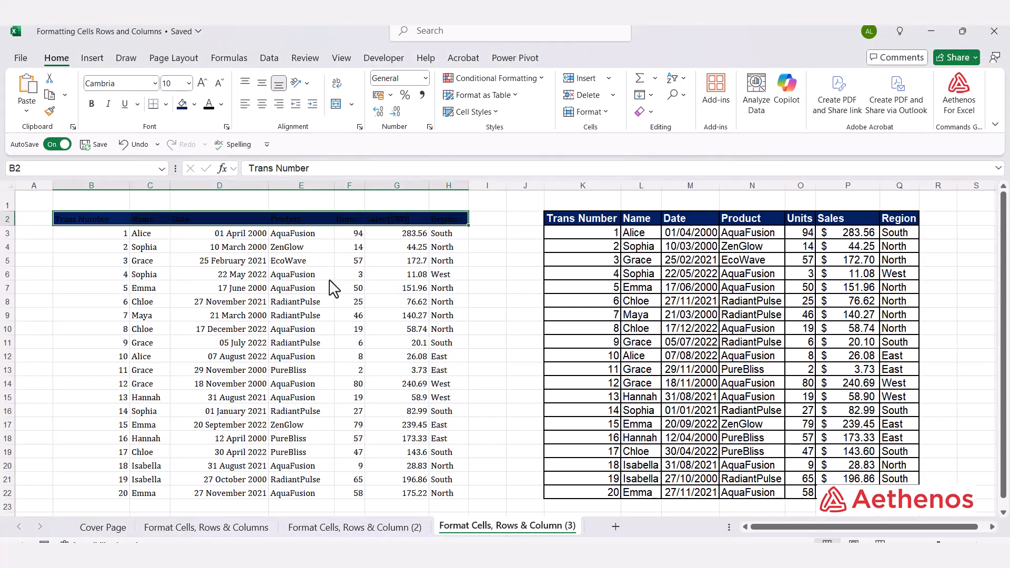
# Step: Make the header text in B2:H2 white and bold
pyautogui.click(221, 104)
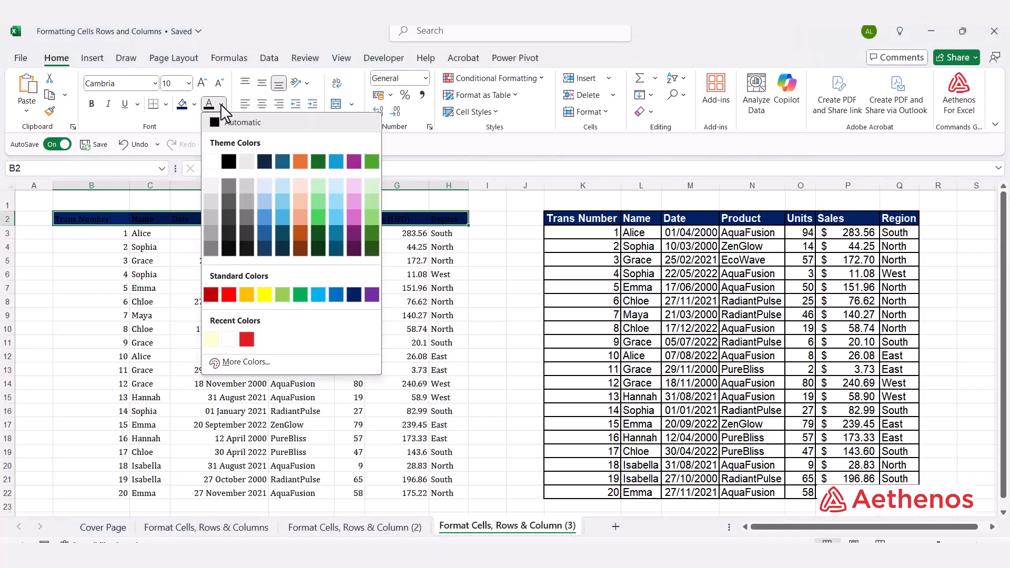
pyautogui.click(212, 163)
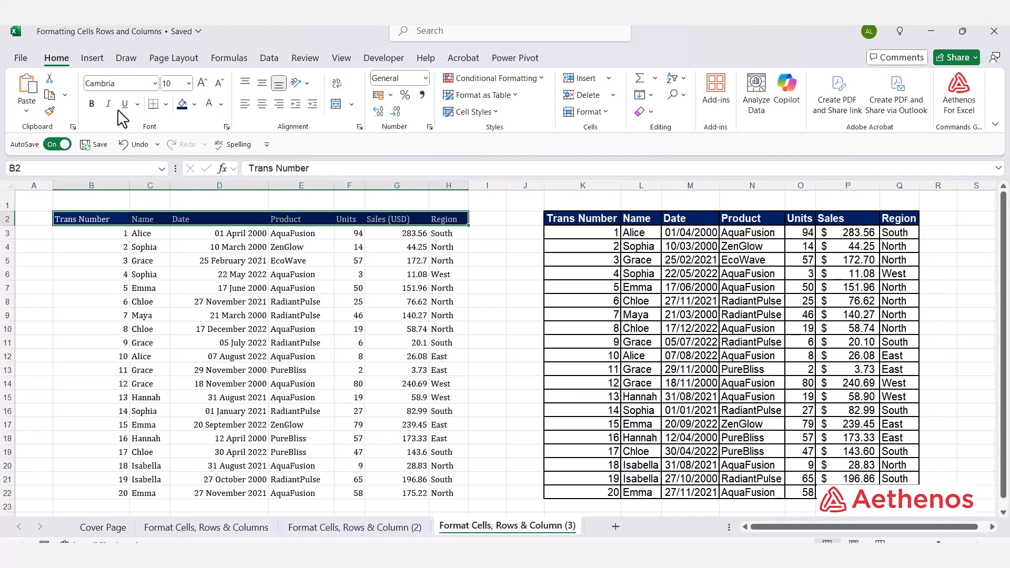
pyautogui.click(92, 106)
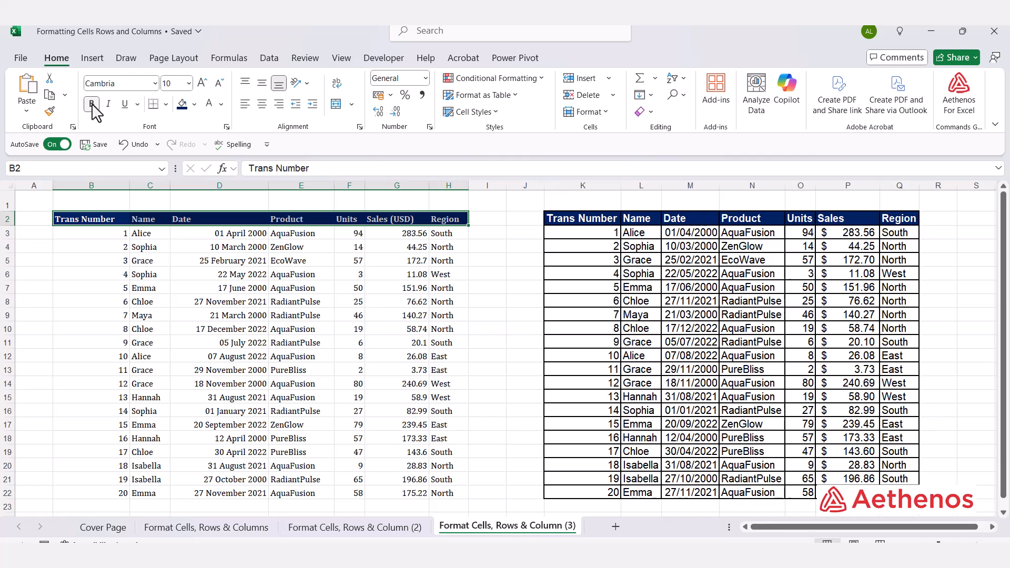
pyautogui.click(512, 223)
# Step: Check the font of the example's header cell K2 and set the header row B2:H2 to Arial, size 12
pyautogui.click(561, 228)
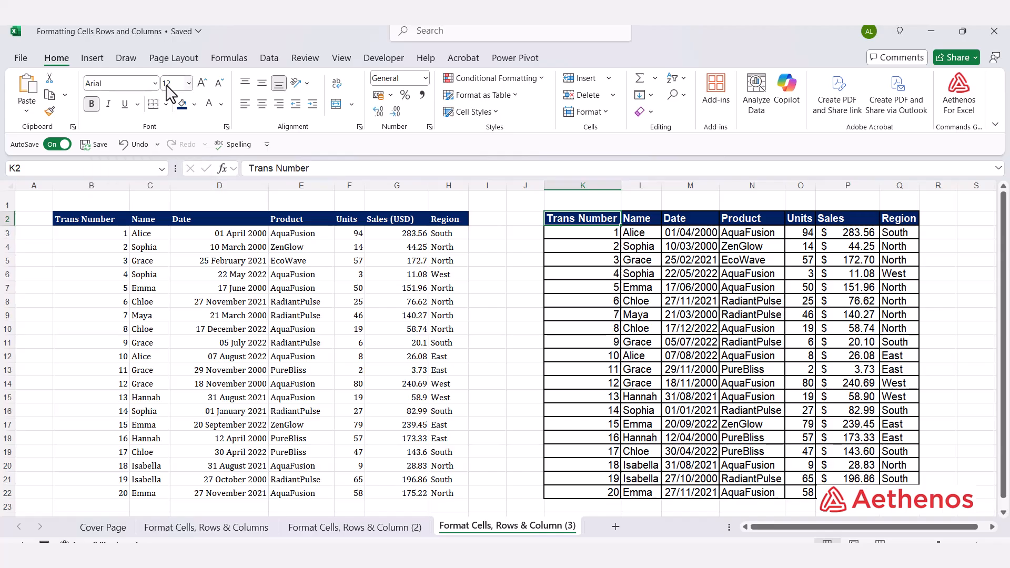
pyautogui.click(79, 220)
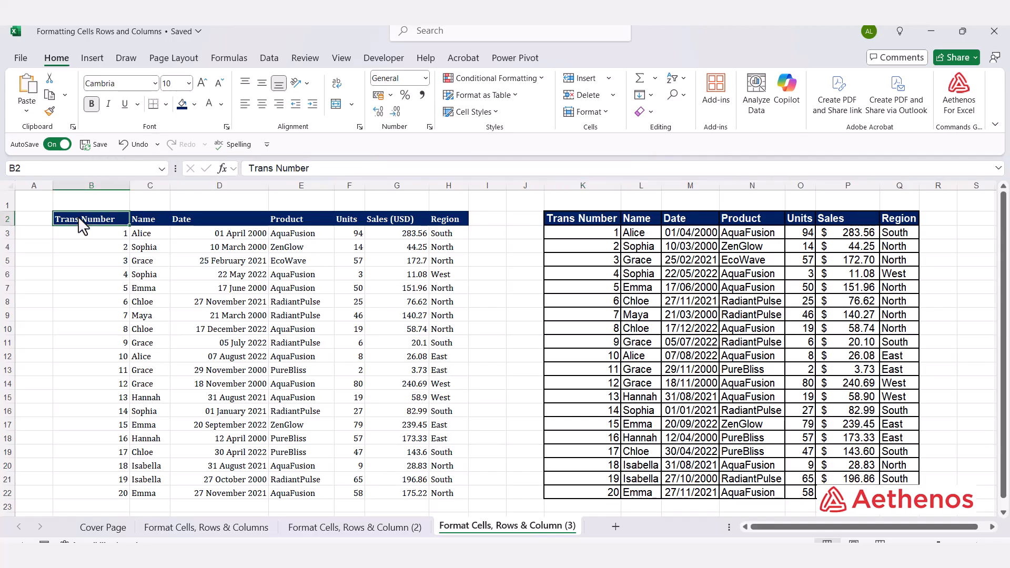
pyautogui.hotkey('ctrl', 'shift', 'Right')
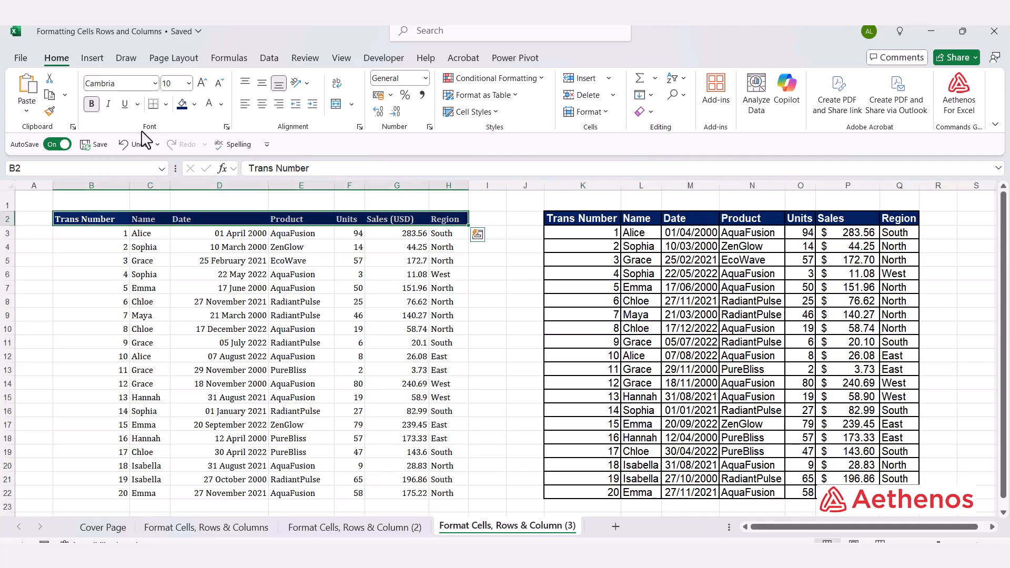
pyautogui.click(156, 83)
pyautogui.click(155, 83)
pyautogui.scroll(-10, 156, 243)
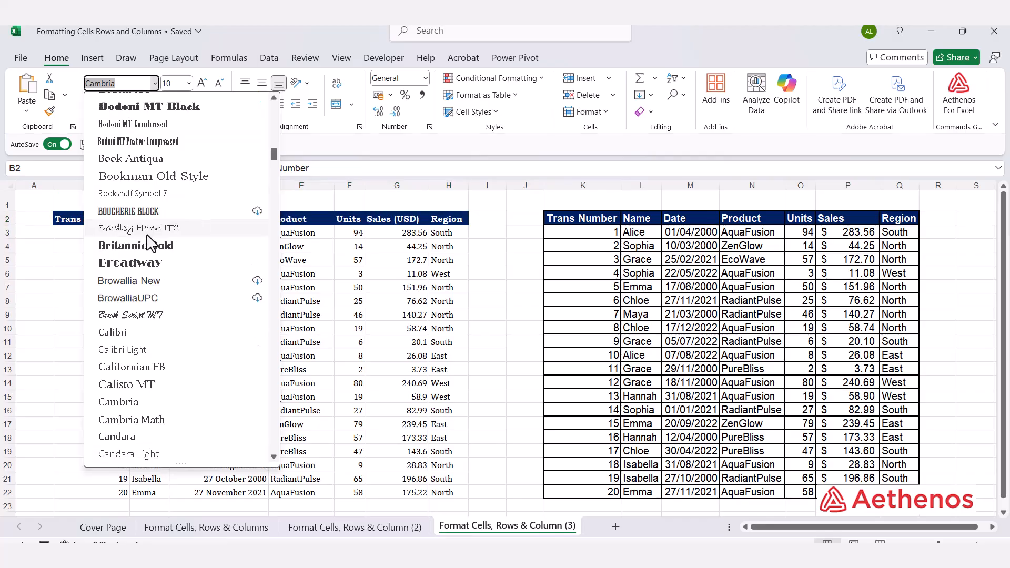
pyautogui.scroll(-8, 157, 243)
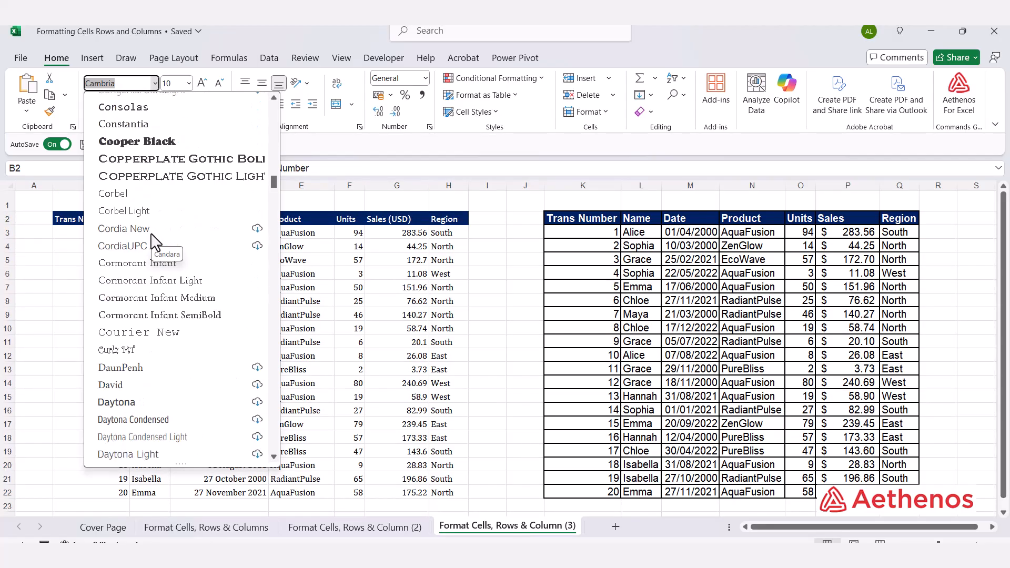
pyautogui.scroll(10, 157, 243)
pyautogui.scroll(15, 153, 245)
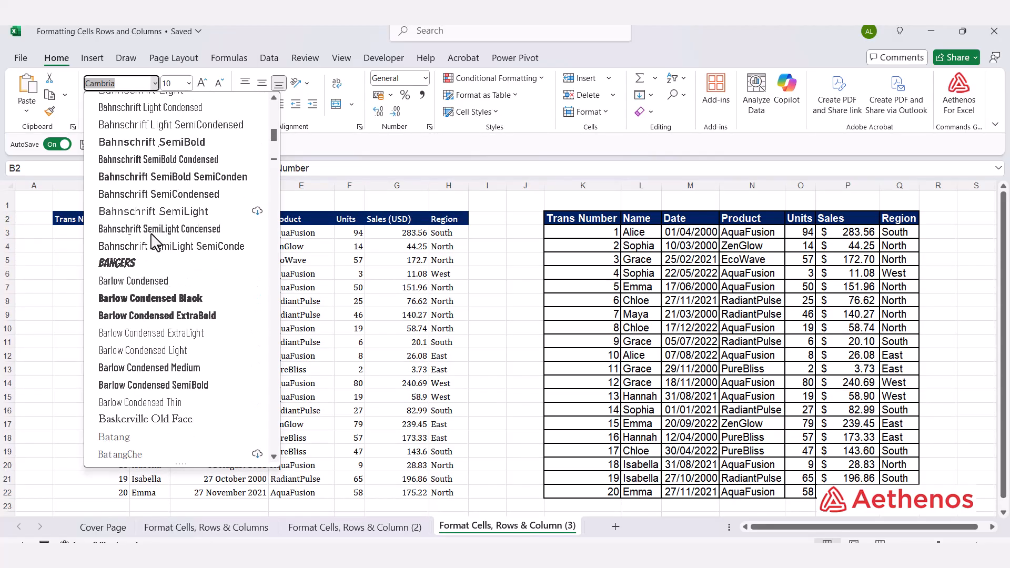
pyautogui.scroll(4, 145, 253)
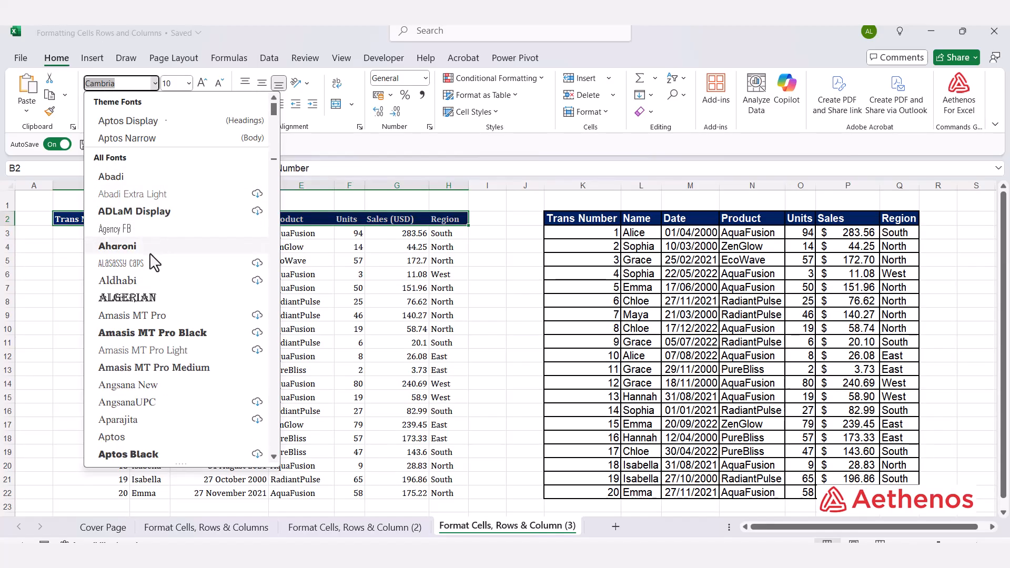
pyautogui.scroll(-6, 151, 263)
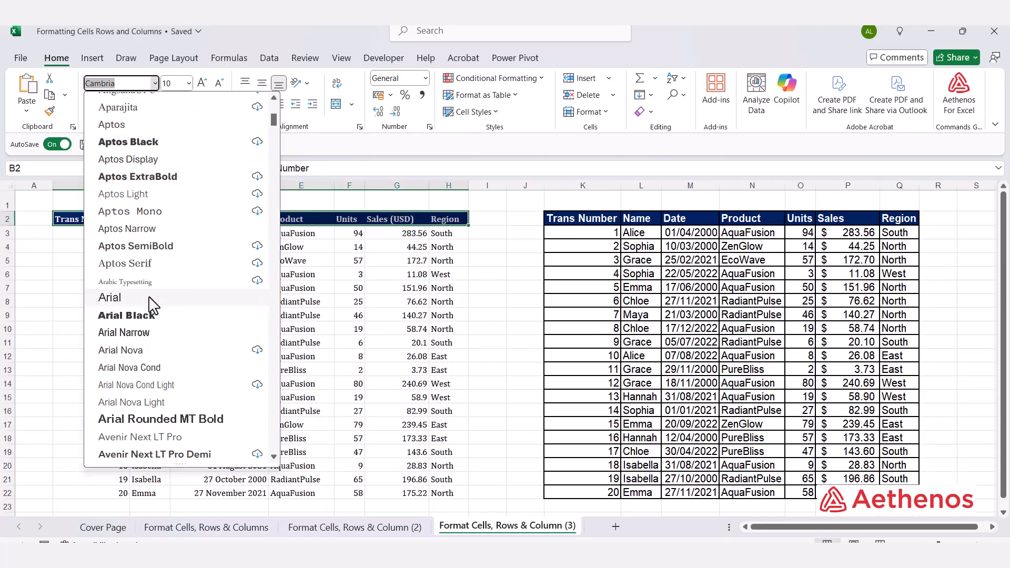
pyautogui.click(150, 298)
pyautogui.click(188, 83)
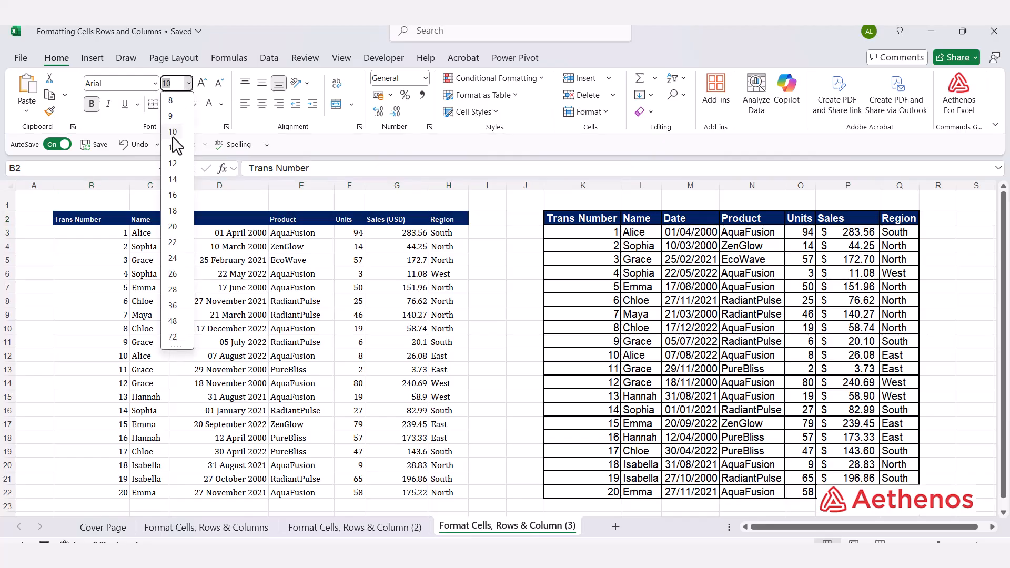
pyautogui.click(168, 166)
pyautogui.click(476, 233)
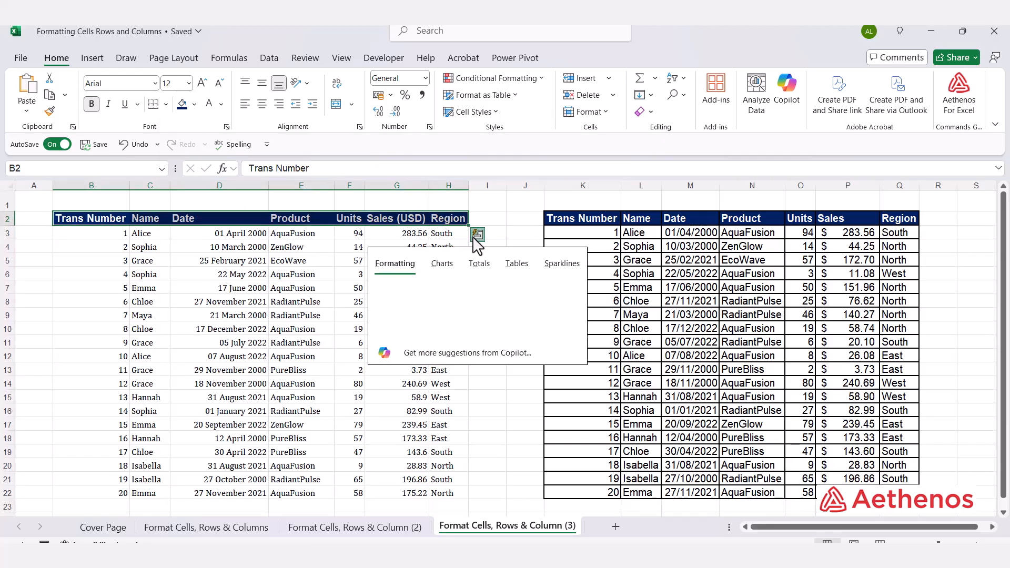
pyautogui.click(504, 209)
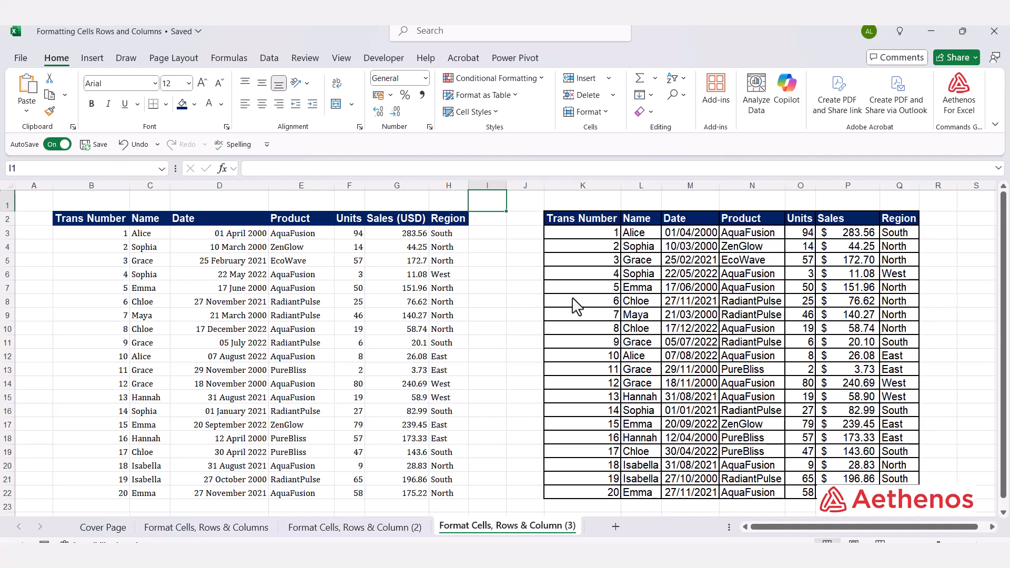
# Step: Look over the example's data cells and set the font of the data rows B3:H22 to Arial, size 12
pyautogui.click(614, 277)
pyautogui.click(658, 288)
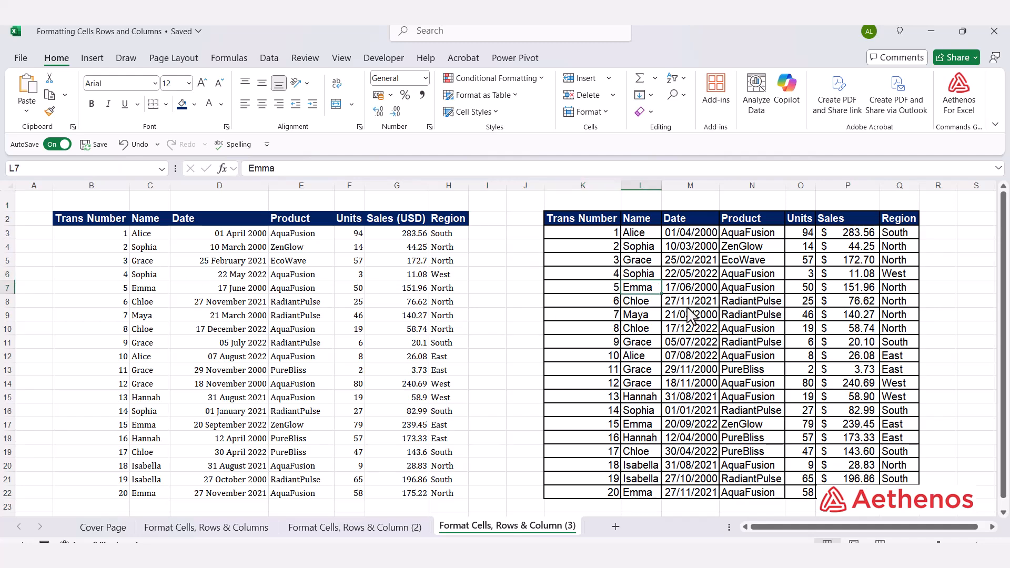
pyautogui.click(693, 315)
pyautogui.click(777, 342)
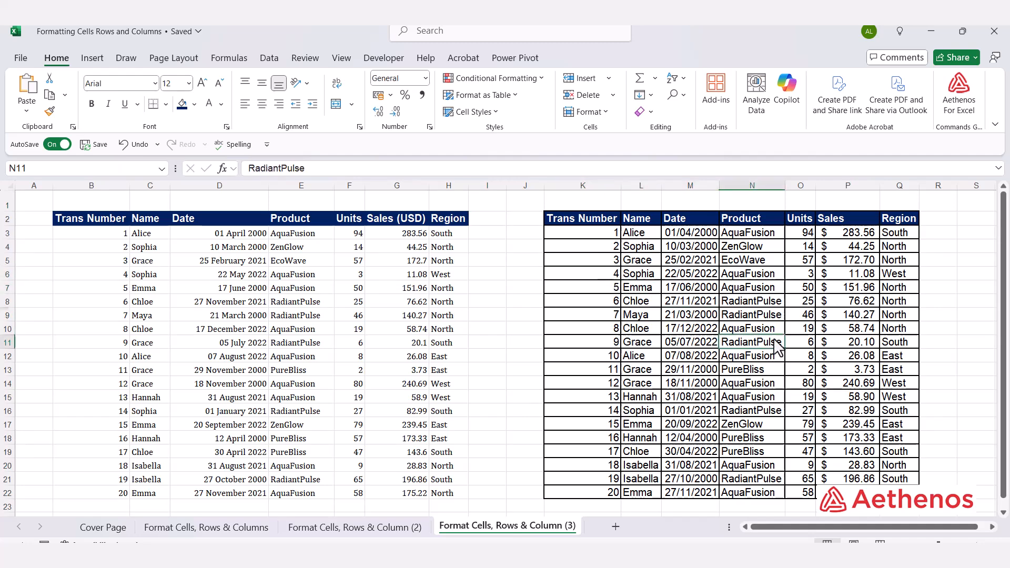
pyautogui.click(857, 318)
pyautogui.click(81, 234)
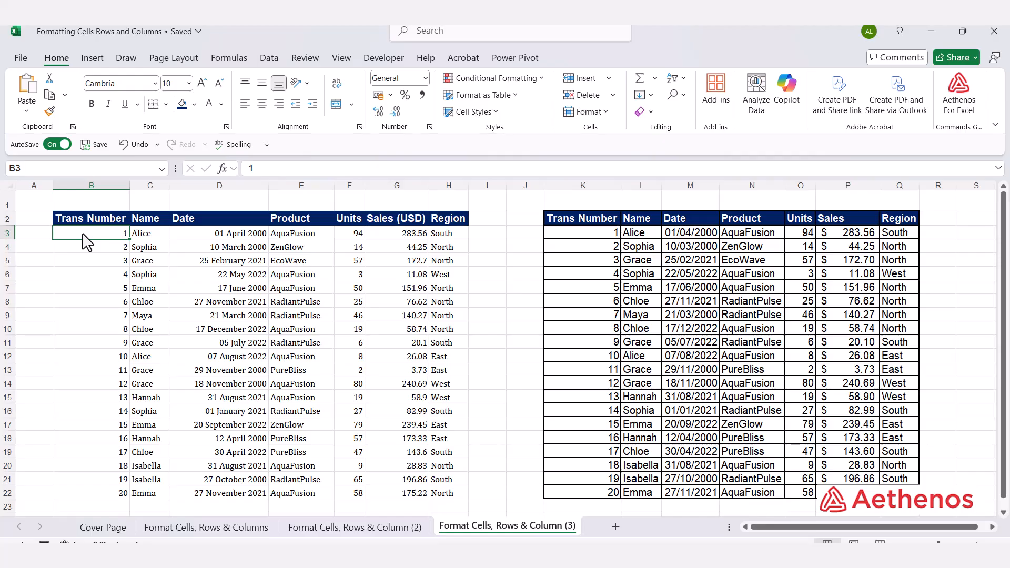
pyautogui.hotkey('ctrl', 'shift', 'Right')
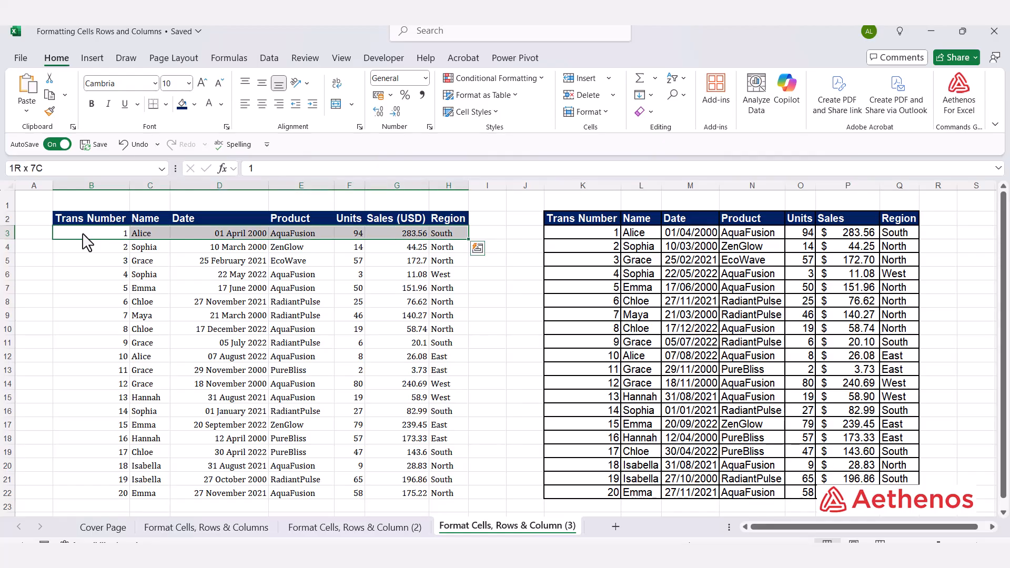
pyautogui.hotkey('ctrl', 'shift', 'Down')
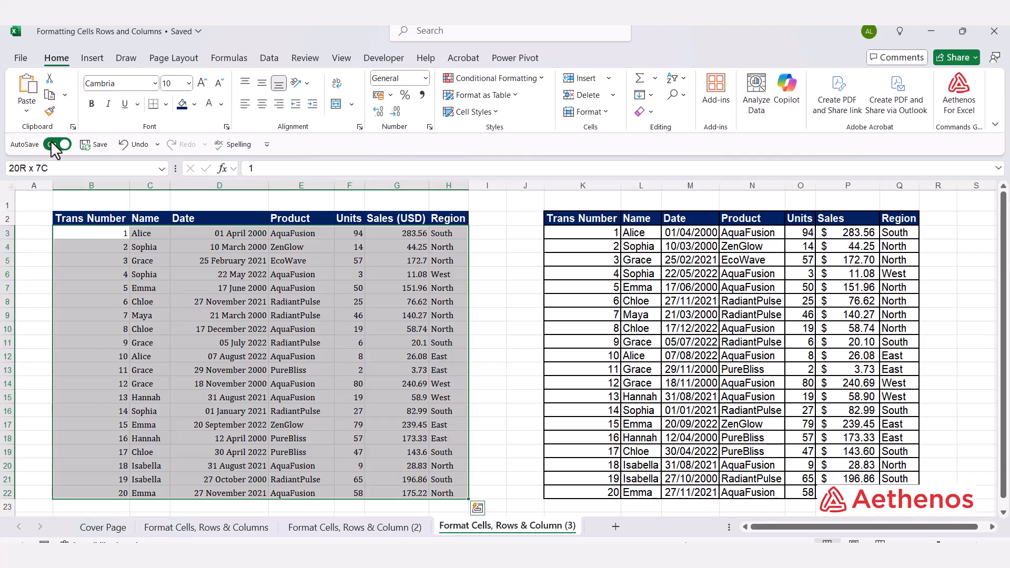
pyautogui.click(155, 84)
pyautogui.scroll(20, 157, 174)
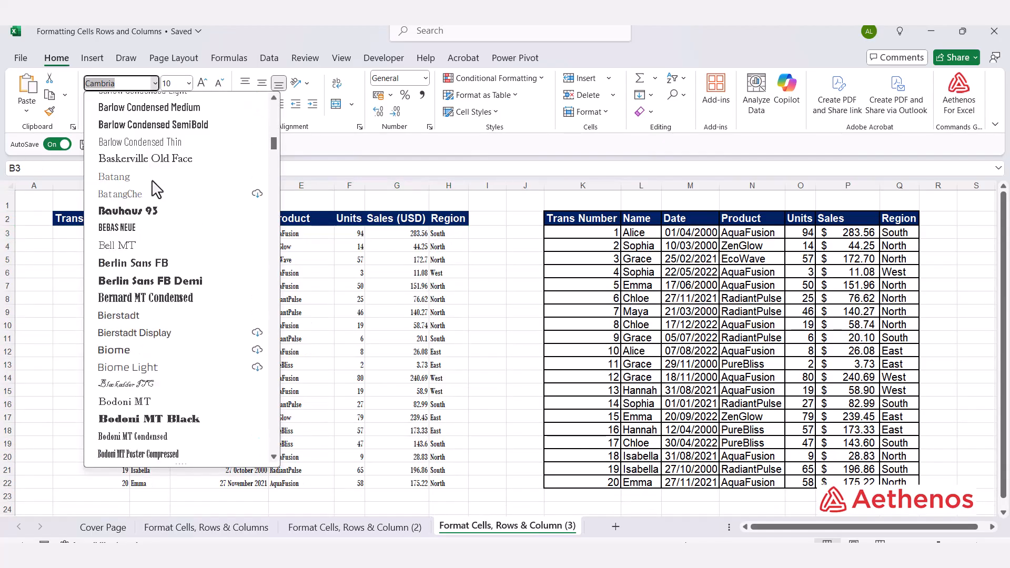
pyautogui.scroll(2, 152, 185)
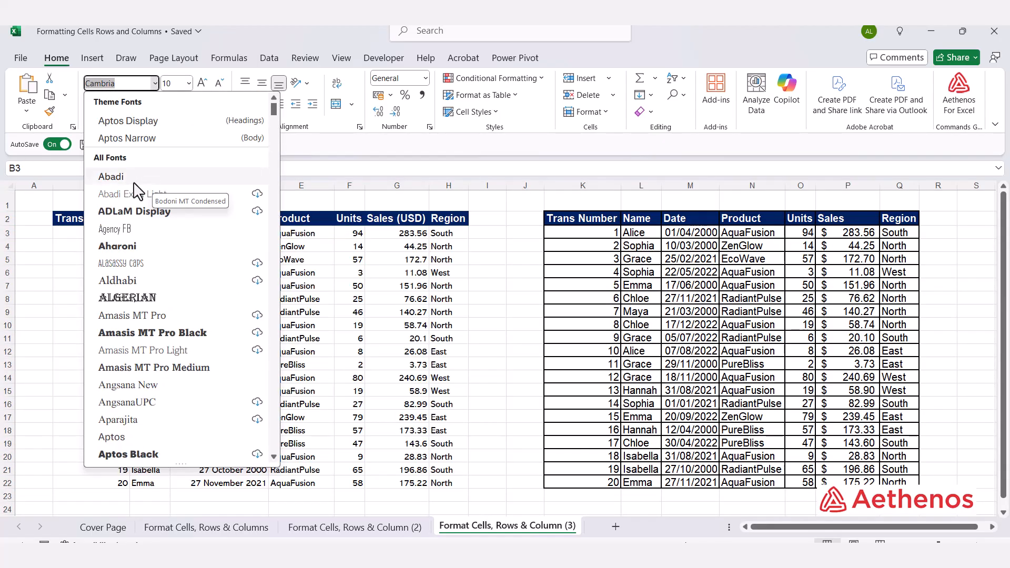
pyautogui.scroll(-4, 157, 263)
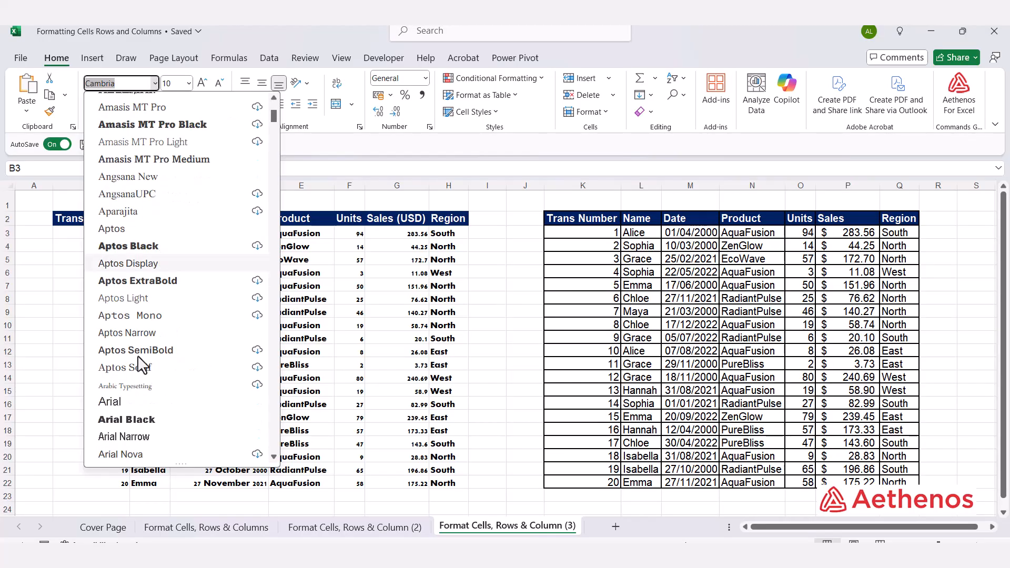
pyautogui.click(129, 404)
pyautogui.click(188, 83)
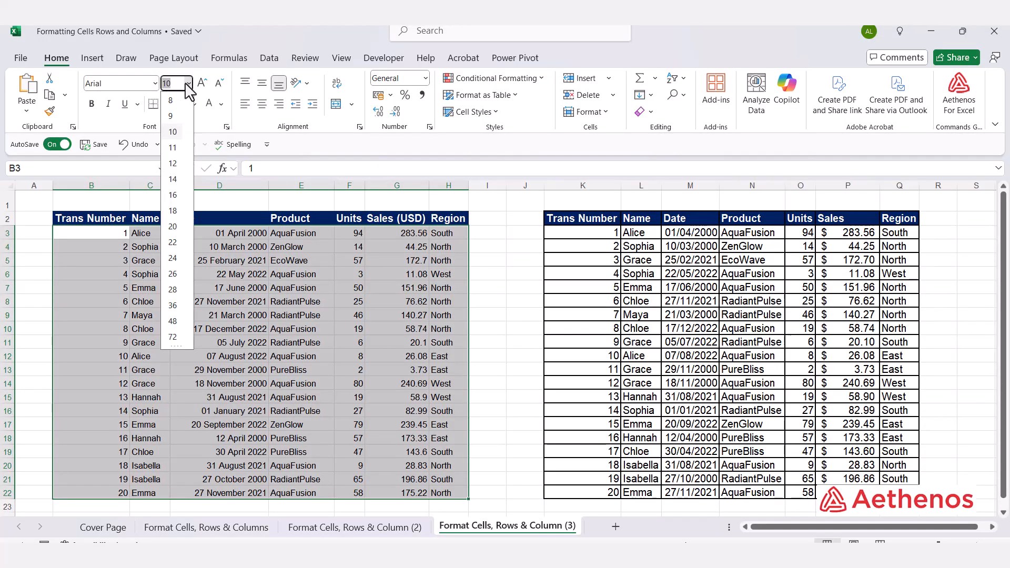
pyautogui.click(173, 164)
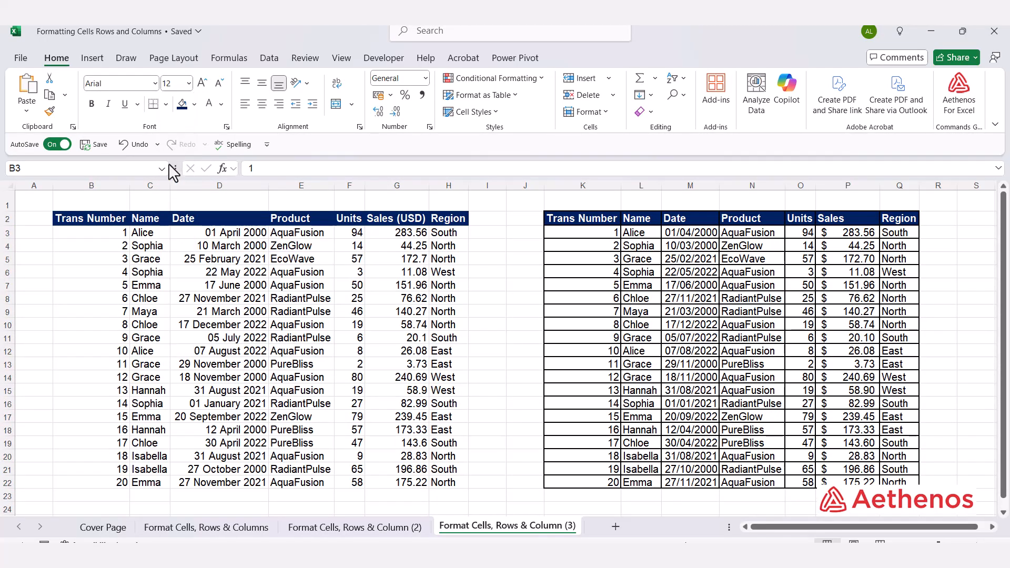
pyautogui.click(495, 236)
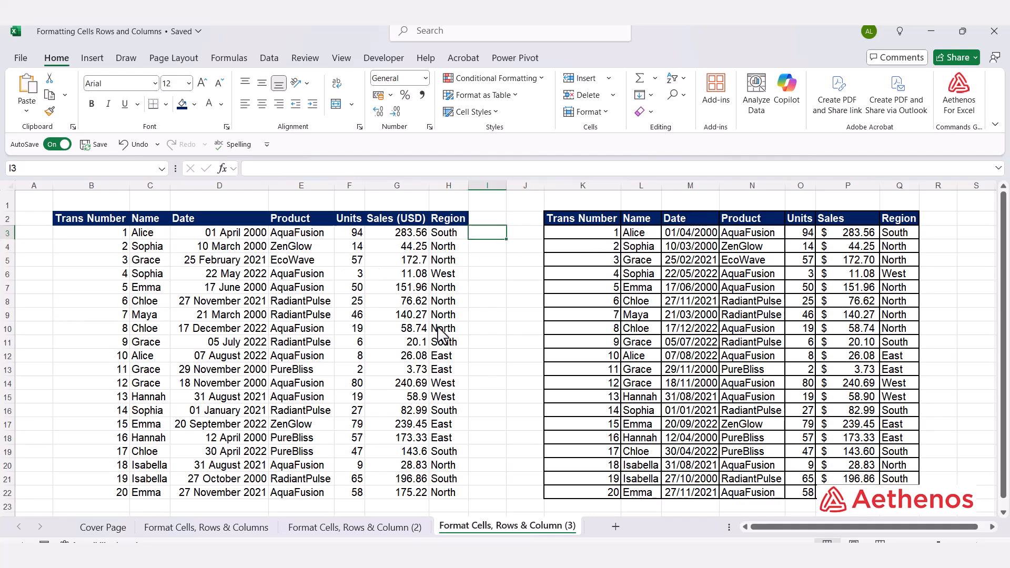
# Step: Apply All Borders to the data cells B3:H22
pyautogui.click(95, 235)
pyautogui.hotkey('ctrl', 'shift', 'Right')
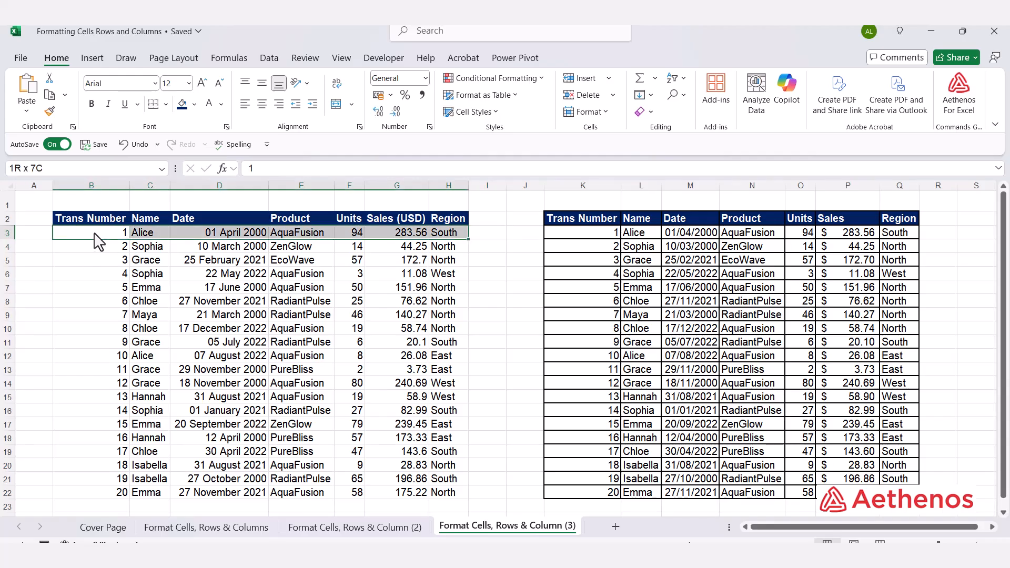
pyautogui.hotkey('ctrl', 'shift', 'Down')
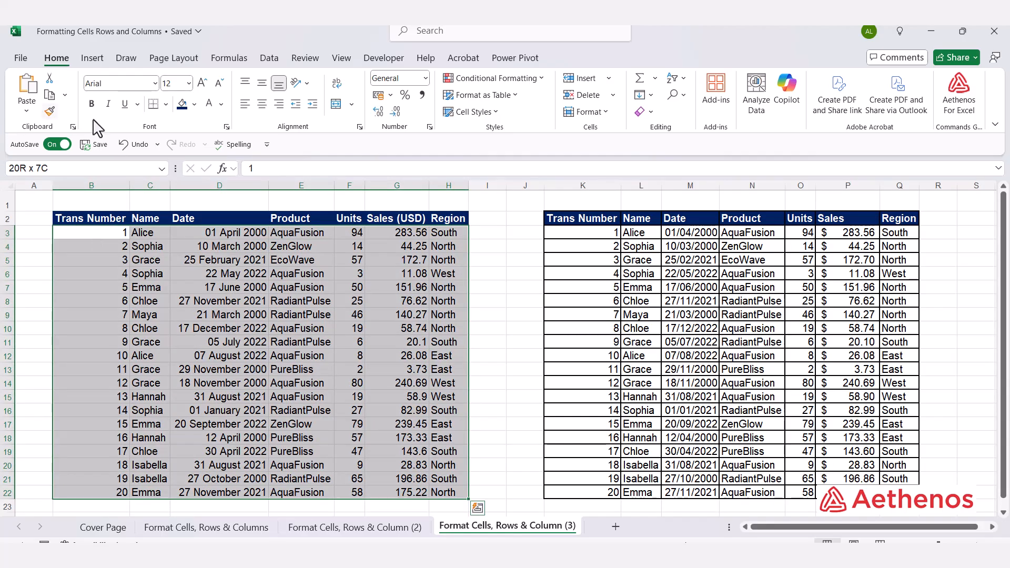
pyautogui.click(165, 106)
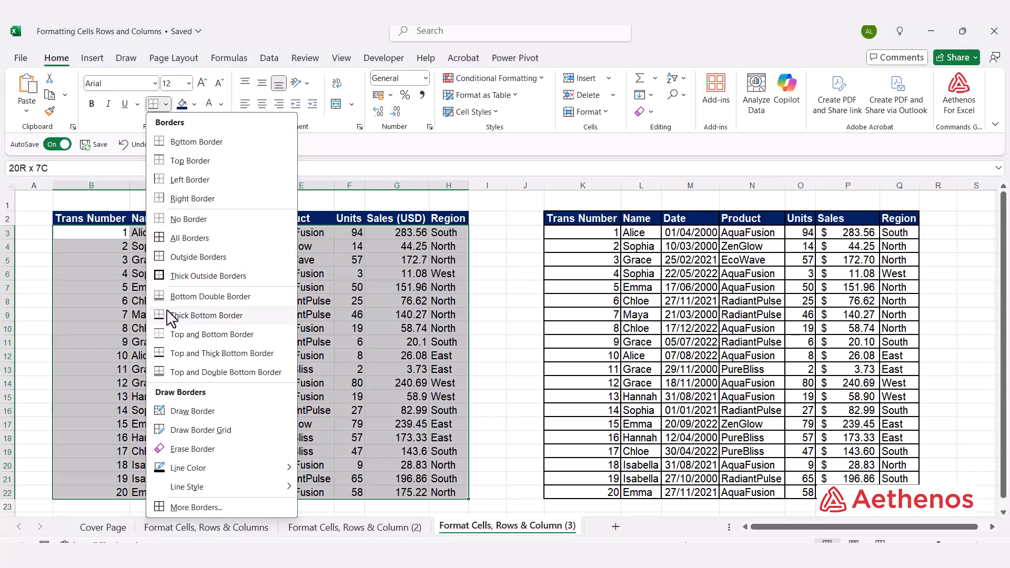
pyautogui.click(173, 237)
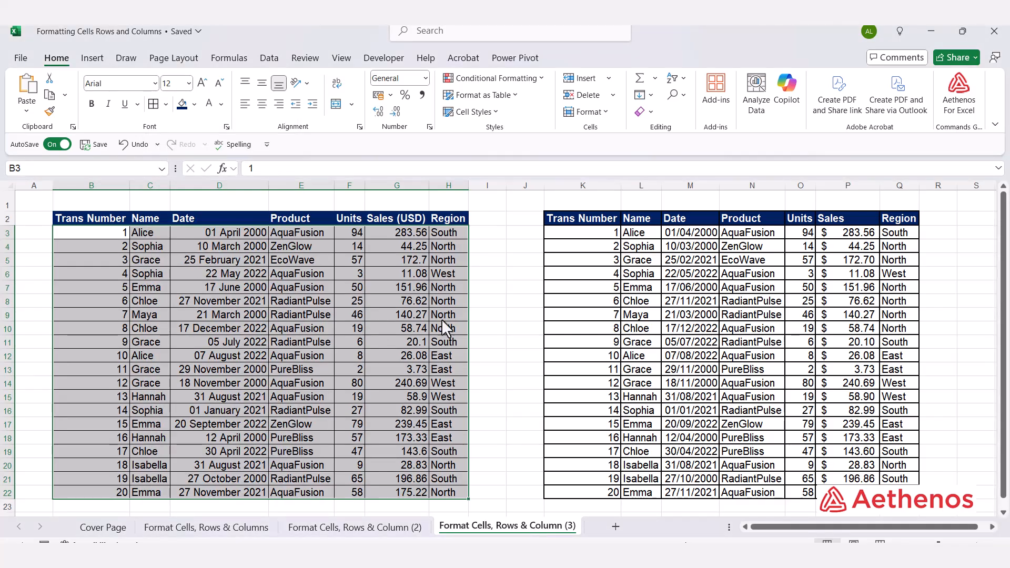
pyautogui.click(528, 297)
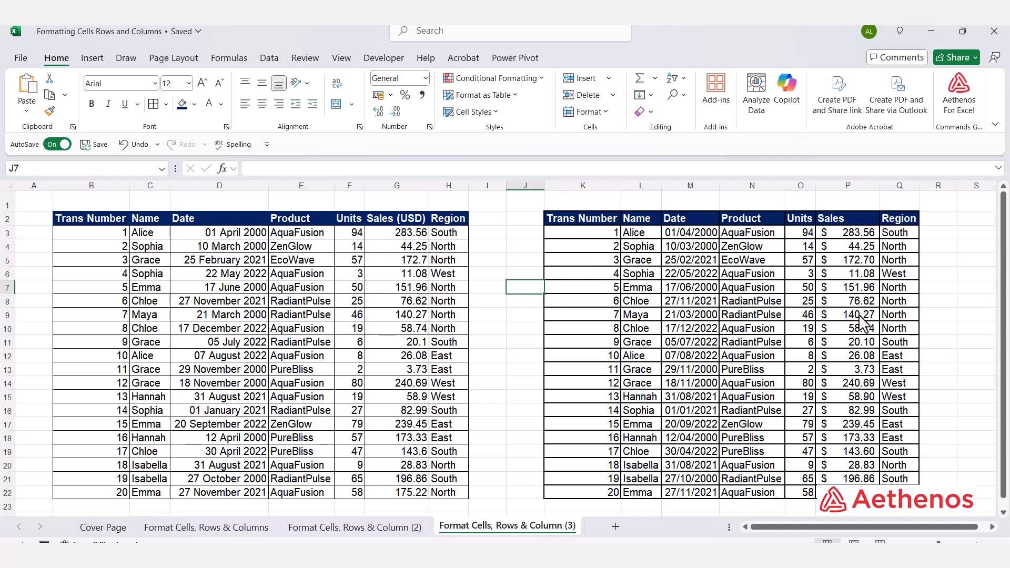
# Step: Apply a thicker solid line to all outside and inside borders of the data cells B3:H22 using the detailed border settings
pyautogui.click(103, 237)
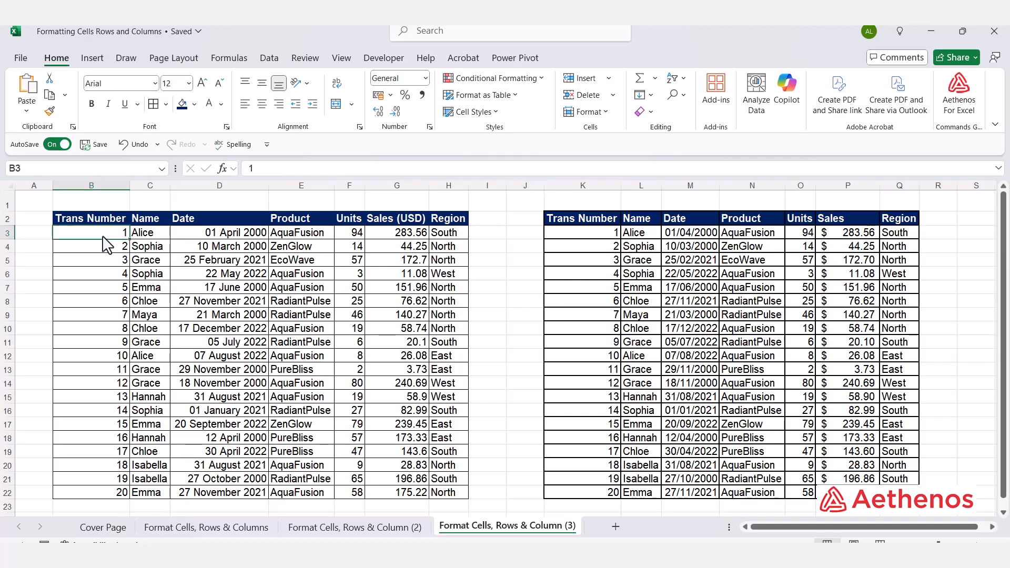
pyautogui.hotkey('ctrl', 'shift', 'Right')
pyautogui.hotkey('ctrl', 'shift', 'Down')
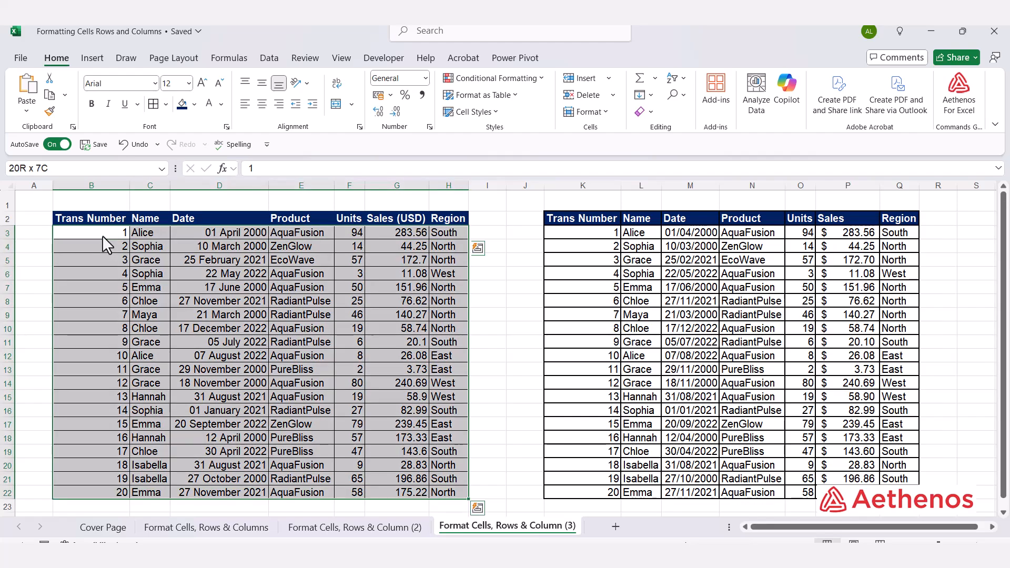
pyautogui.click(165, 104)
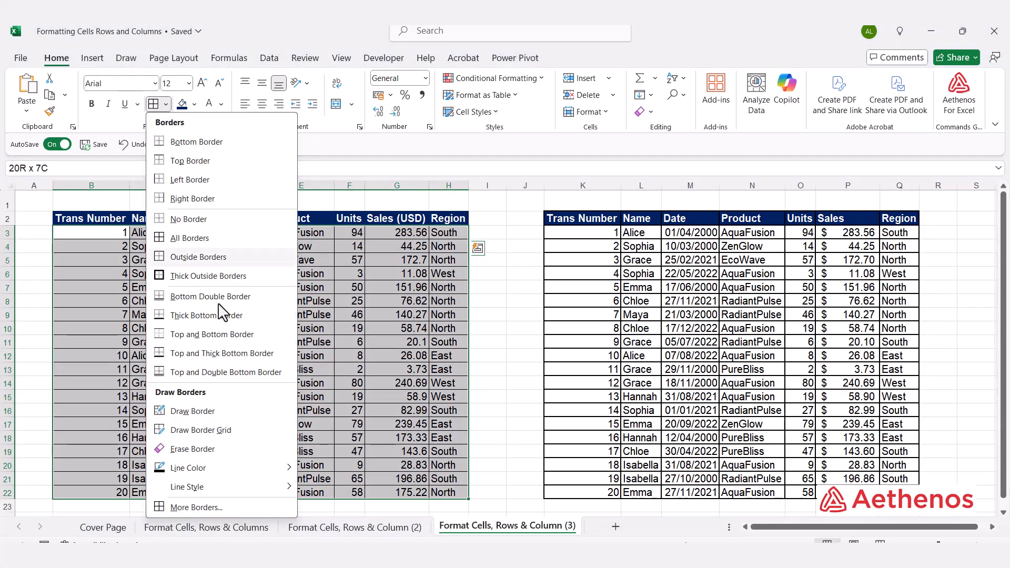
pyautogui.click(186, 510)
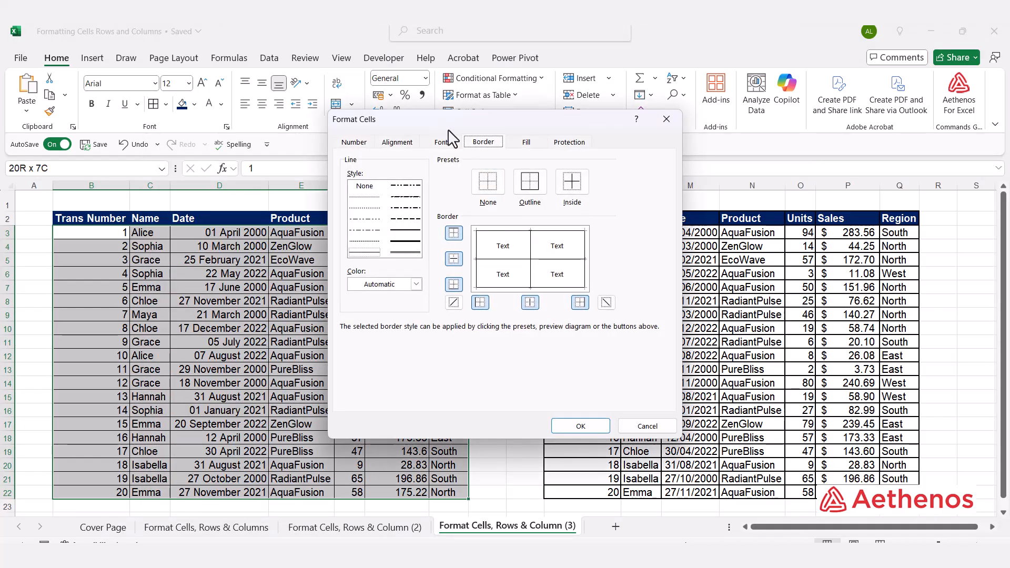
pyautogui.moveTo(443, 124); pyautogui.dragTo(645, 131)
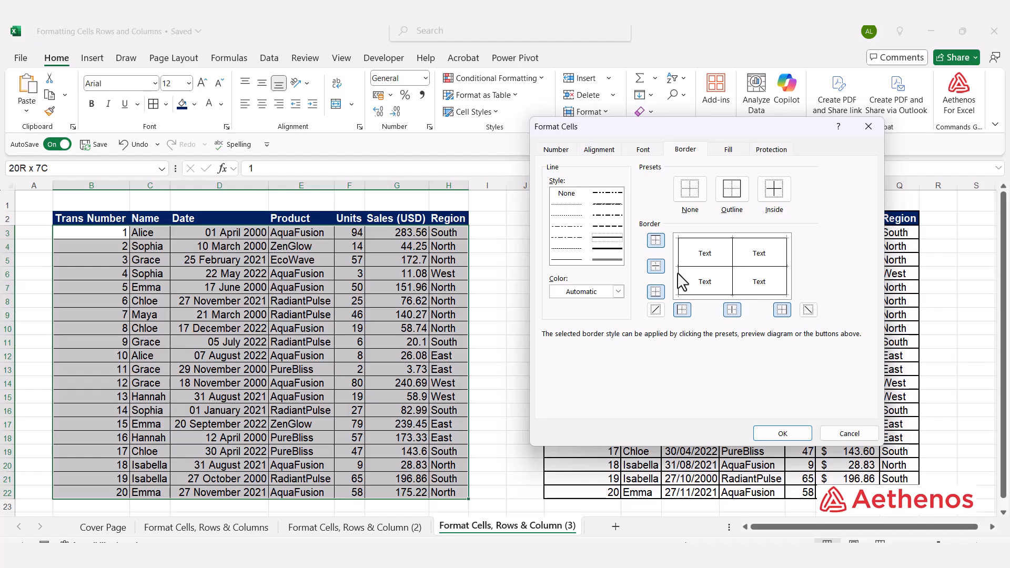
pyautogui.click(733, 277)
pyautogui.click(741, 296)
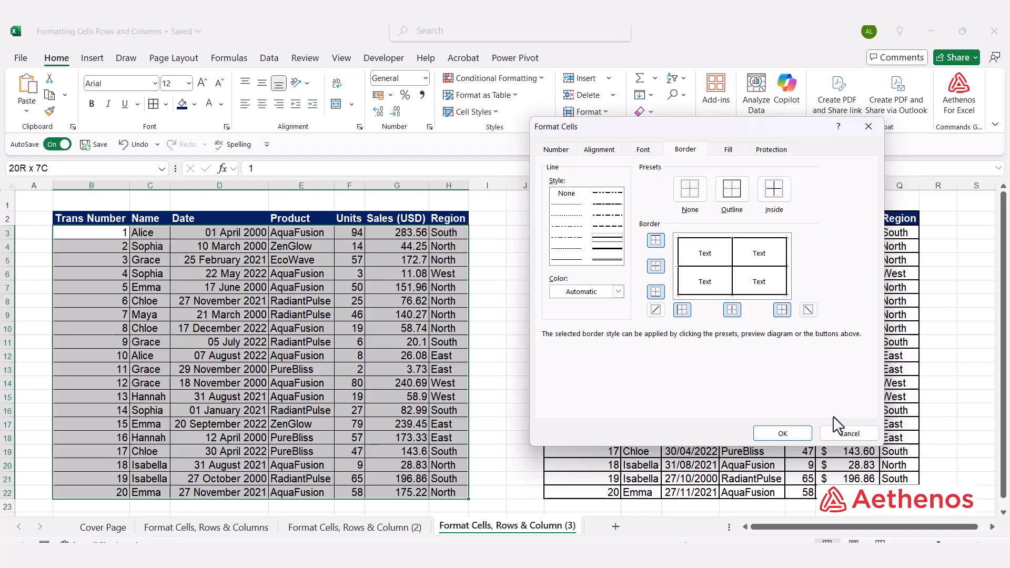
pyautogui.click(780, 433)
pyautogui.click(516, 313)
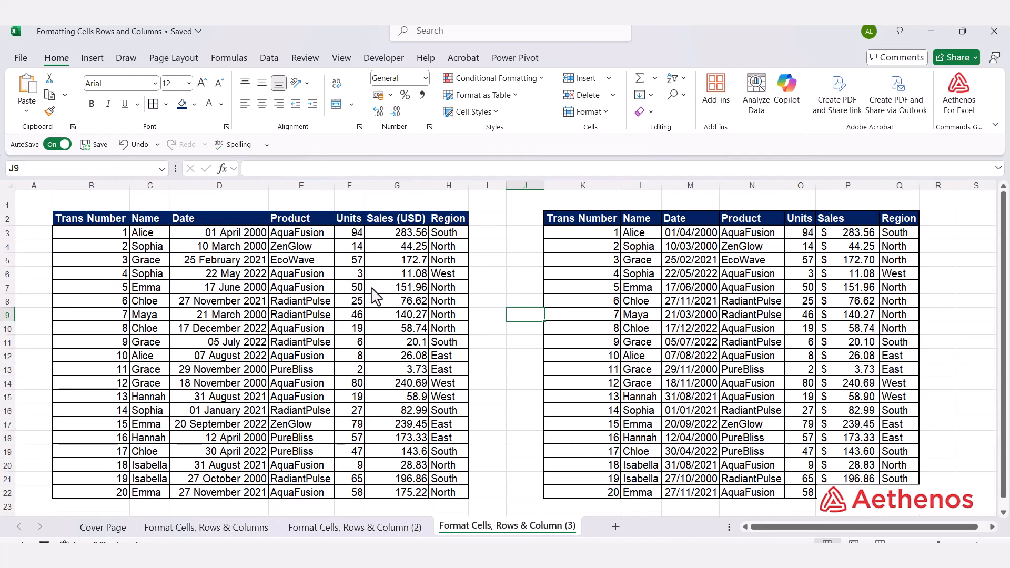
# Step: Recolour all outside and inside borders of the data cells B3:H22 to the standard dark blue
pyautogui.click(102, 235)
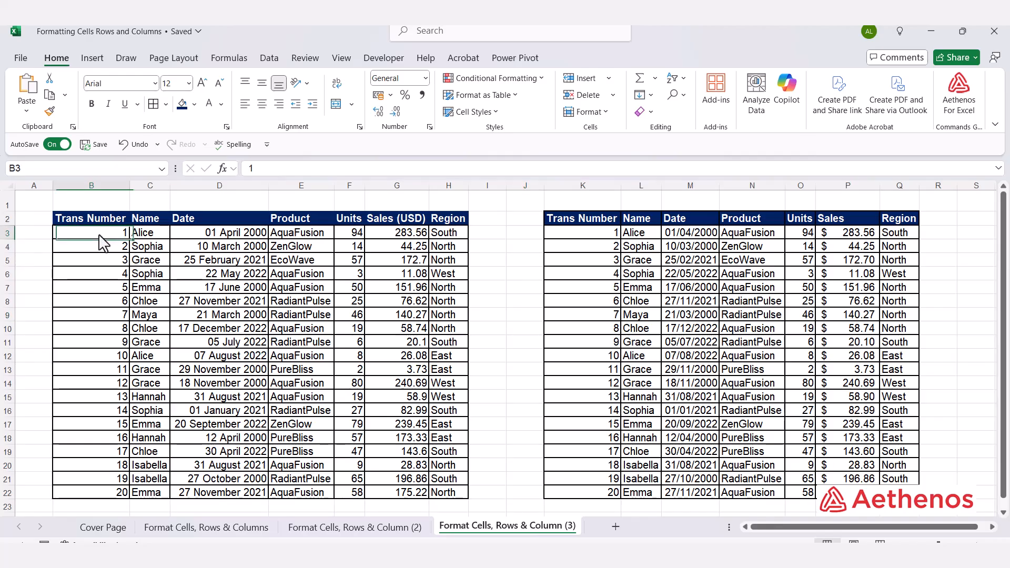
pyautogui.hotkey('ctrl', 'shift', 'Right')
pyautogui.hotkey('ctrl', 'shift', 'Down')
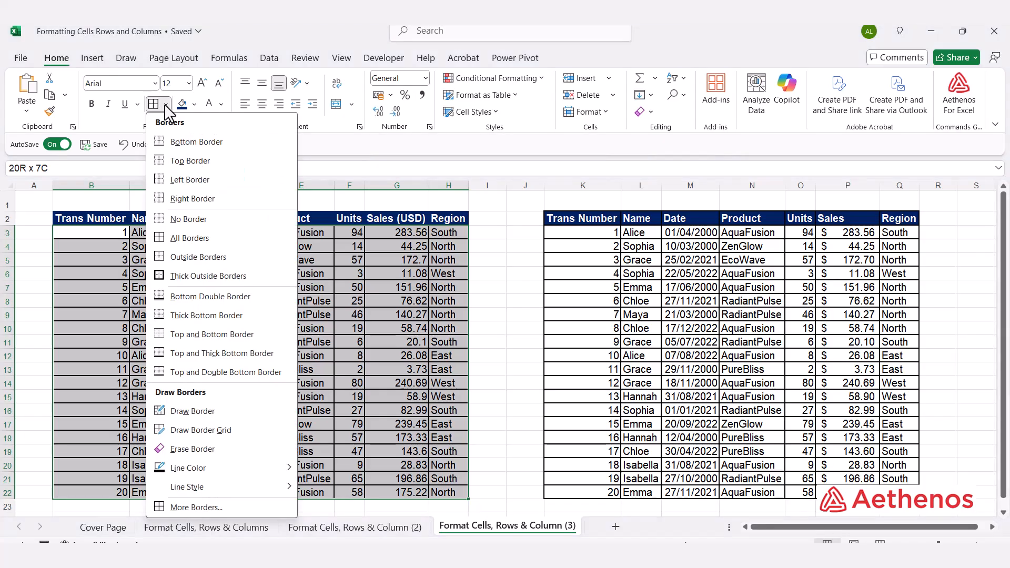
pyautogui.click(165, 103)
pyautogui.click(209, 507)
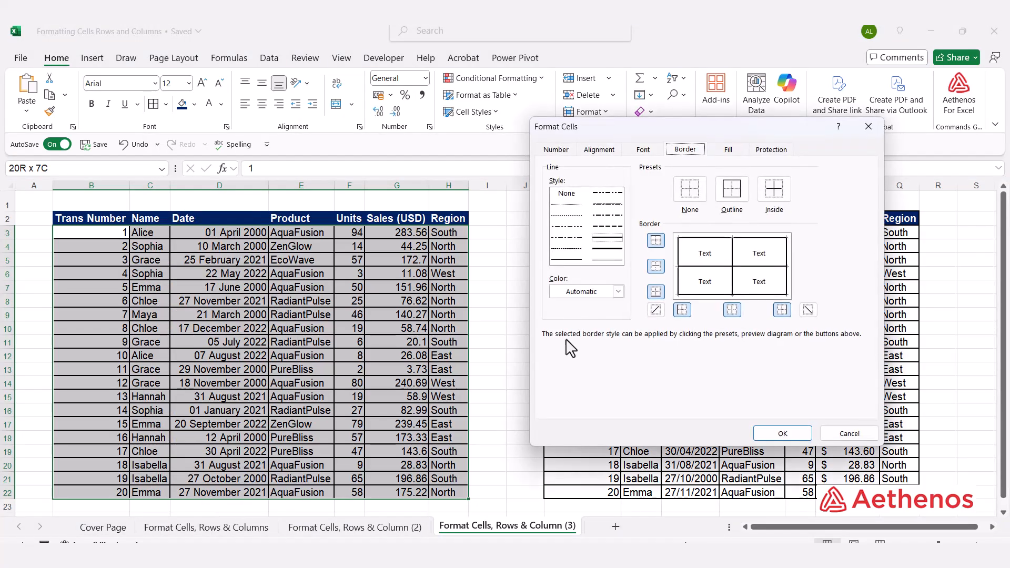
pyautogui.click(619, 293)
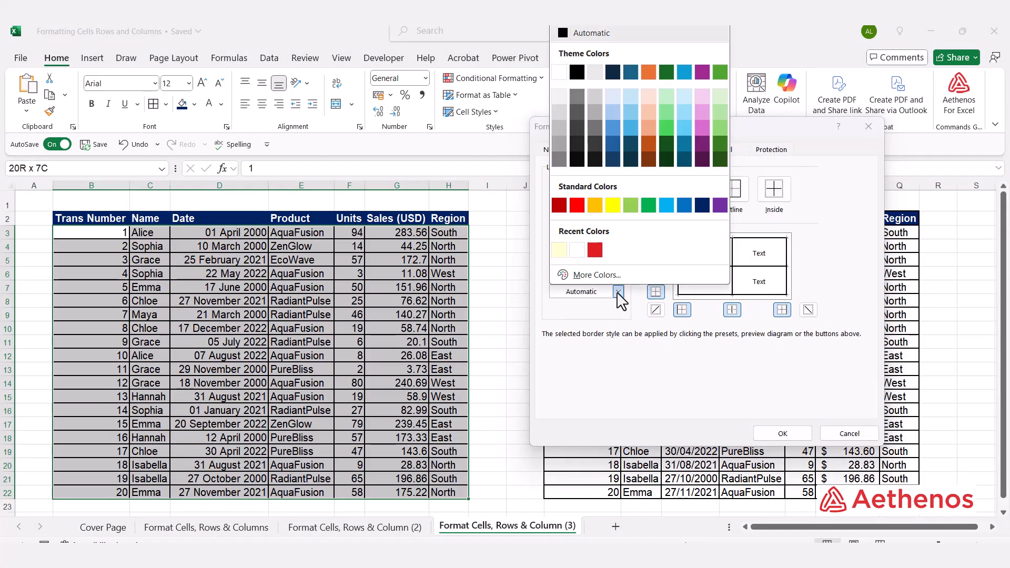
pyautogui.click(702, 204)
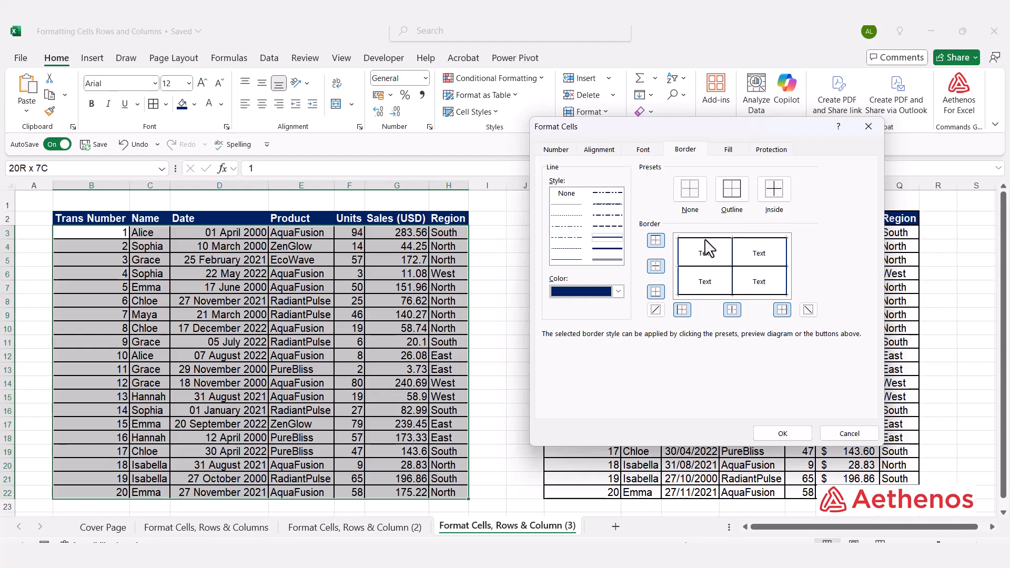
pyautogui.click(734, 251)
pyautogui.click(732, 252)
pyautogui.click(782, 431)
pyautogui.click(525, 343)
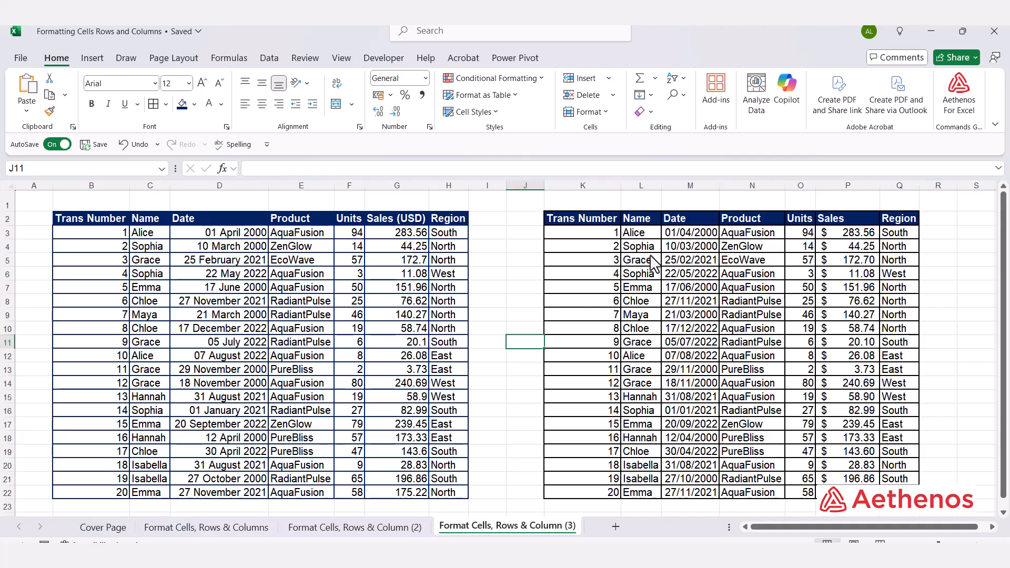
# Step: Format the dates in D3:D22 as Short Date and compare them with the example table's date column
pyautogui.click(209, 238)
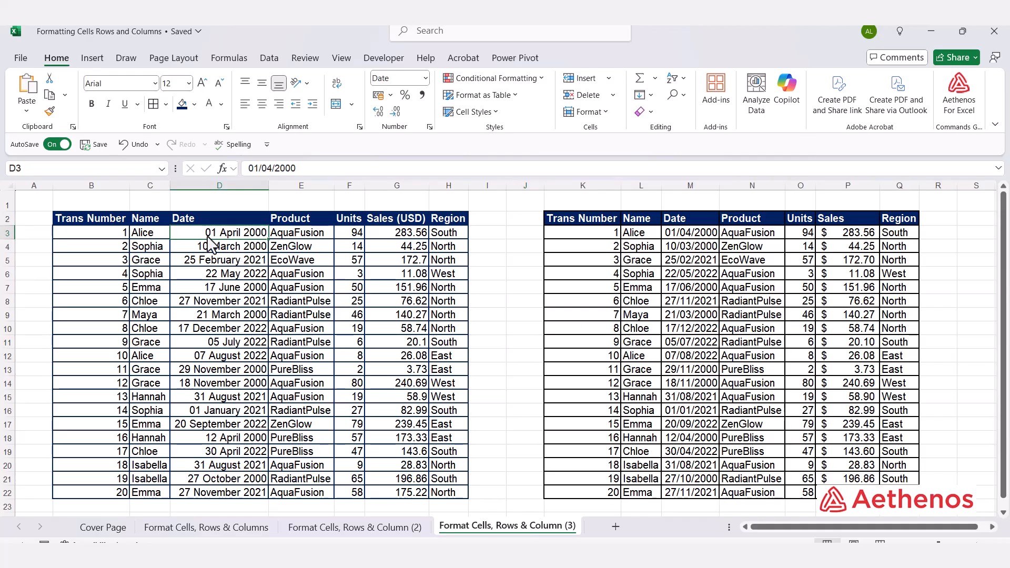
pyautogui.hotkey('ctrl', 'shift', 'Down')
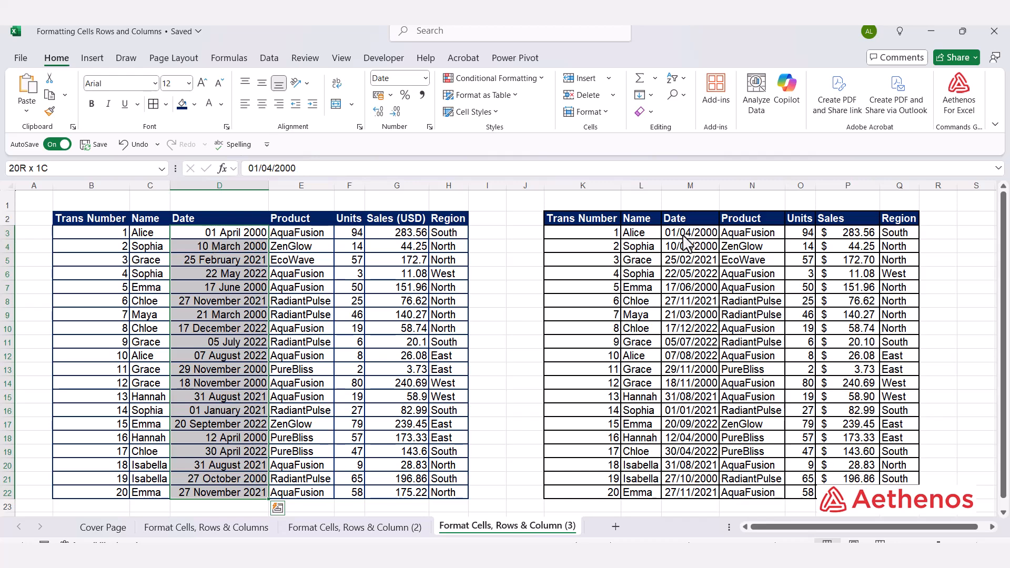
pyautogui.click(426, 79)
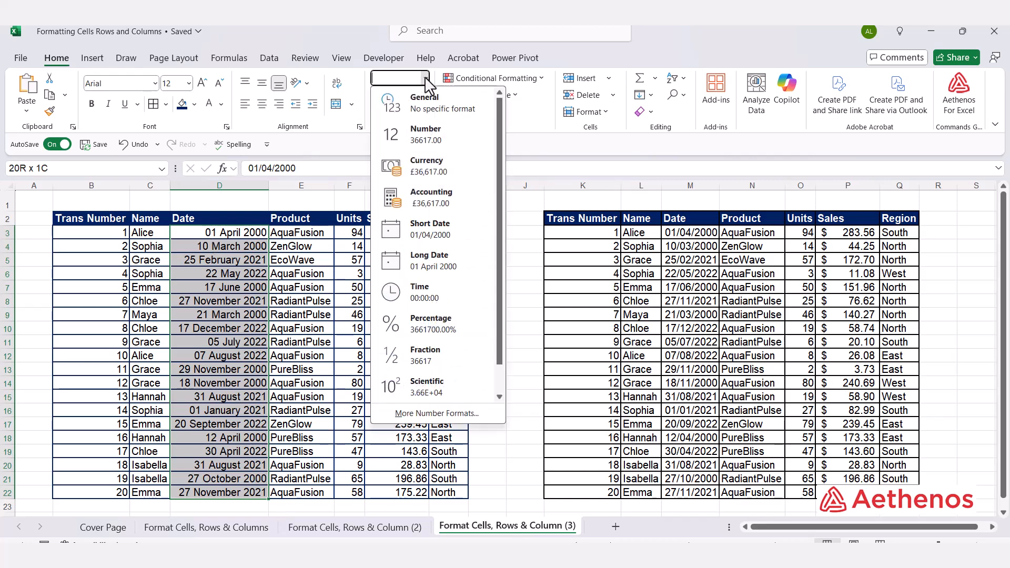
pyautogui.click(439, 242)
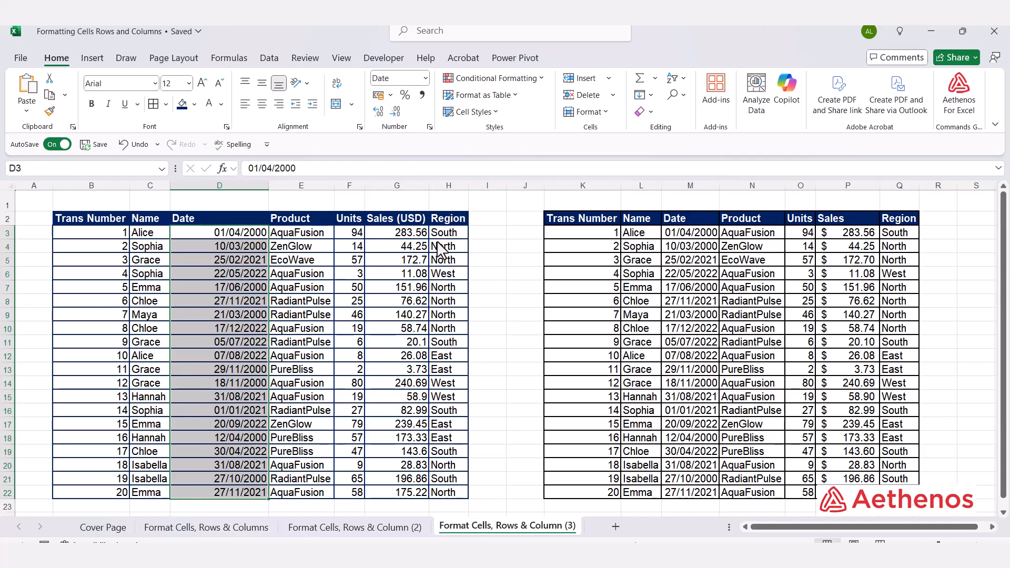
pyautogui.click(694, 260)
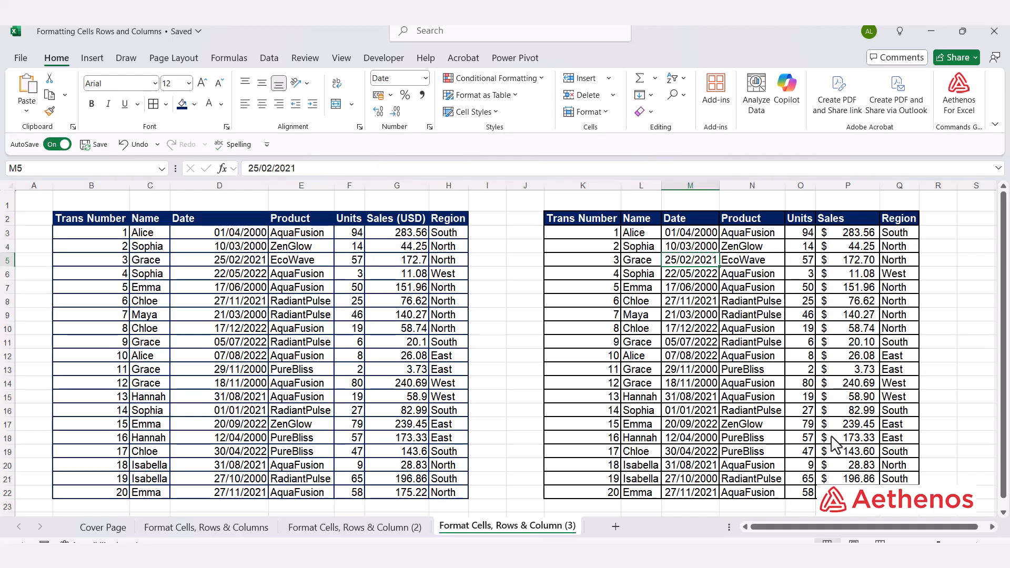
# Step: Apply the Accounting number format to the sales figures in G3:G22
pyautogui.click(401, 236)
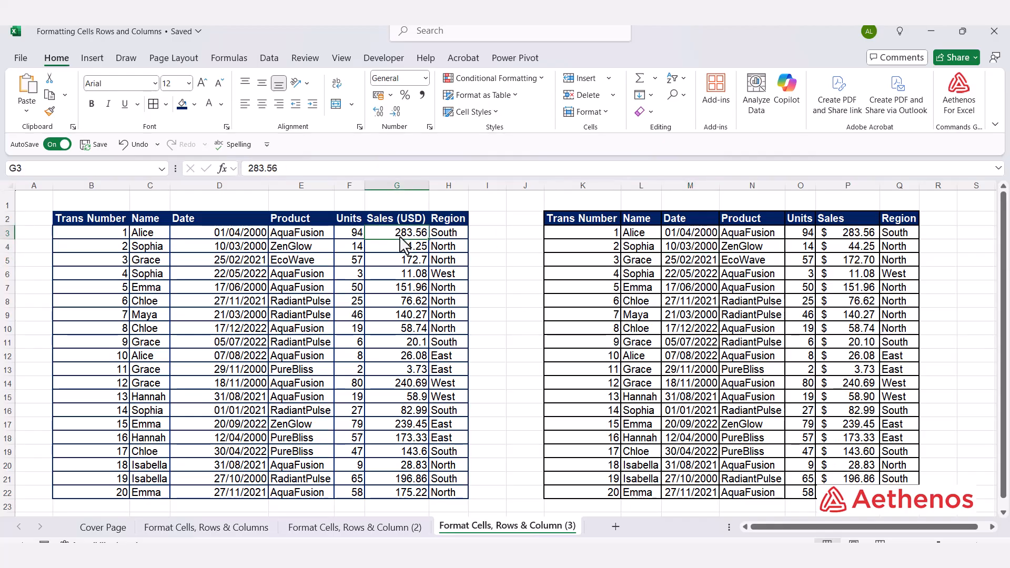
pyautogui.hotkey('ctrl', 'shift', 'Down')
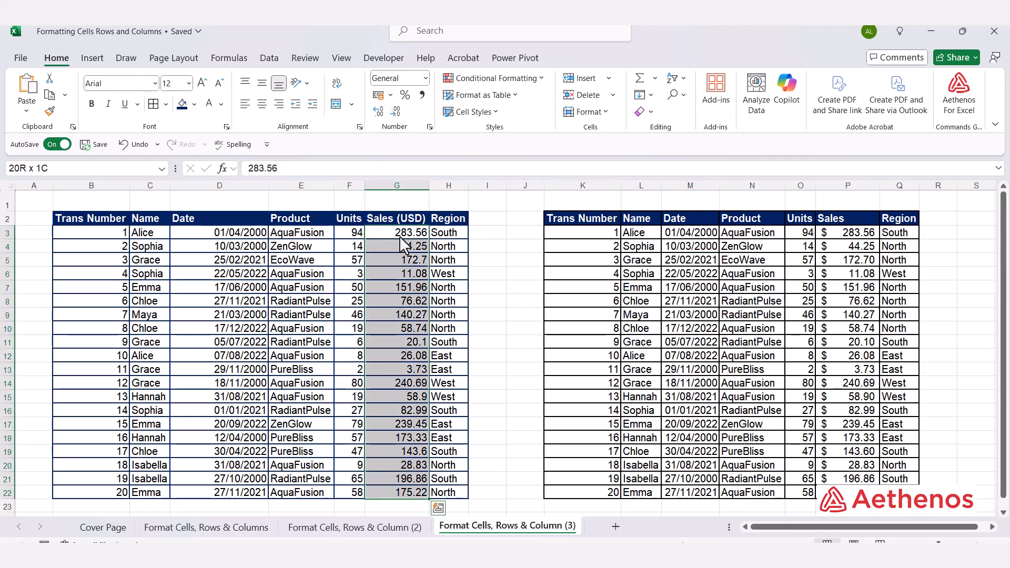
pyautogui.click(426, 78)
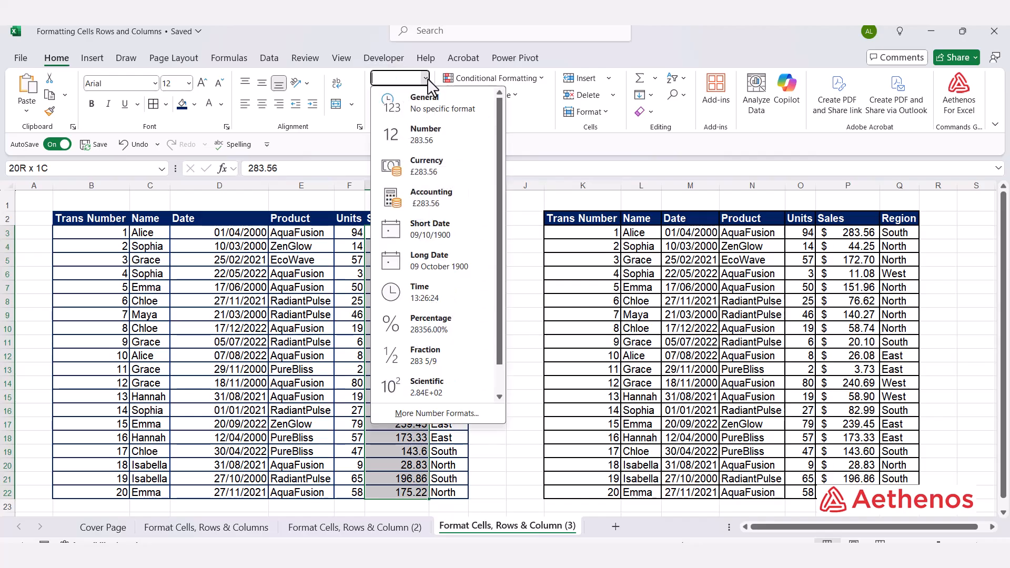
pyautogui.click(422, 200)
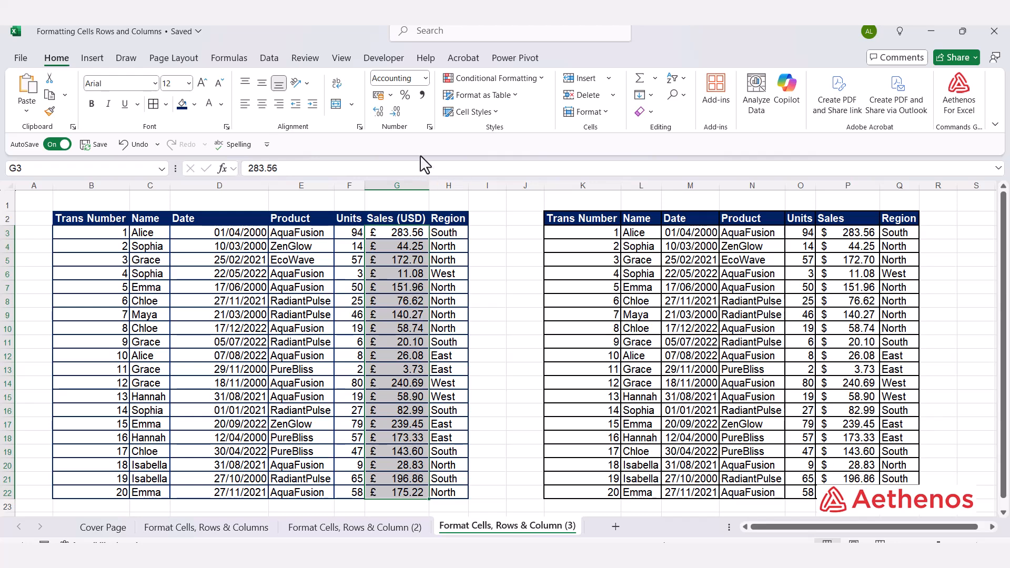
# Step: Set the accounting currency symbol of the sales figures in G3:G22 to $ English (United States)
pyautogui.click(430, 127)
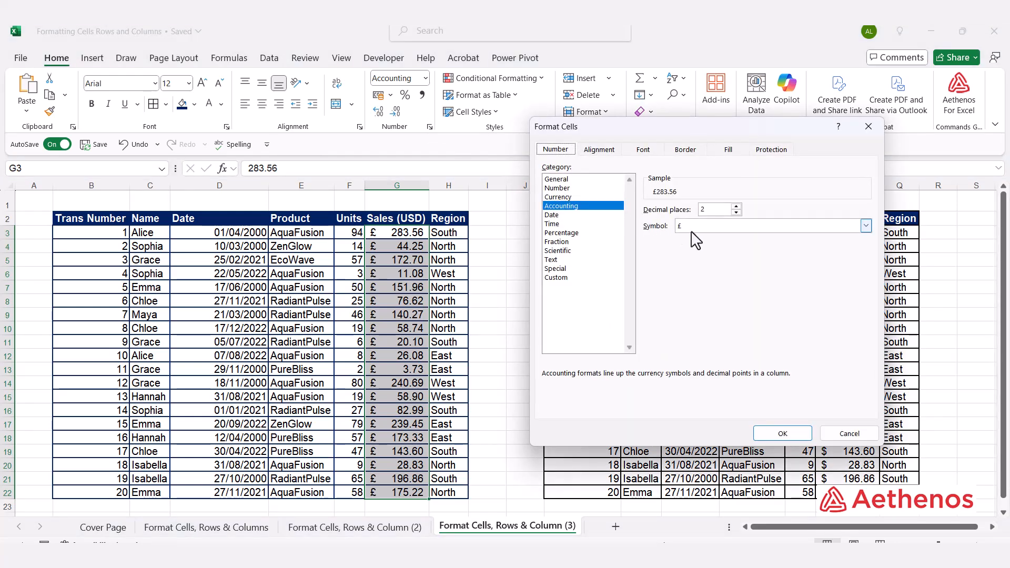
pyautogui.click(866, 226)
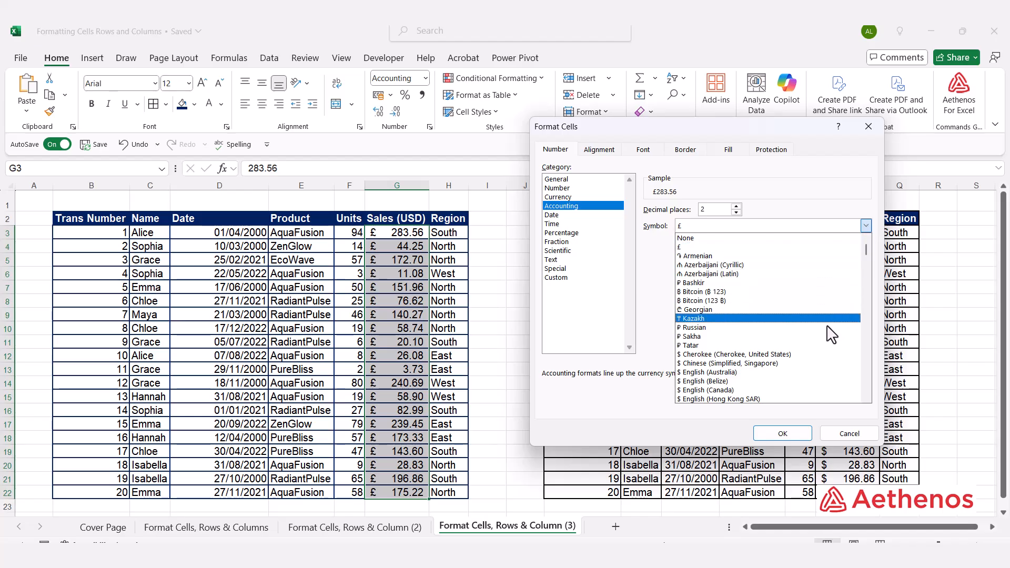
pyautogui.scroll(-2, 820, 334)
pyautogui.scroll(-2, 792, 385)
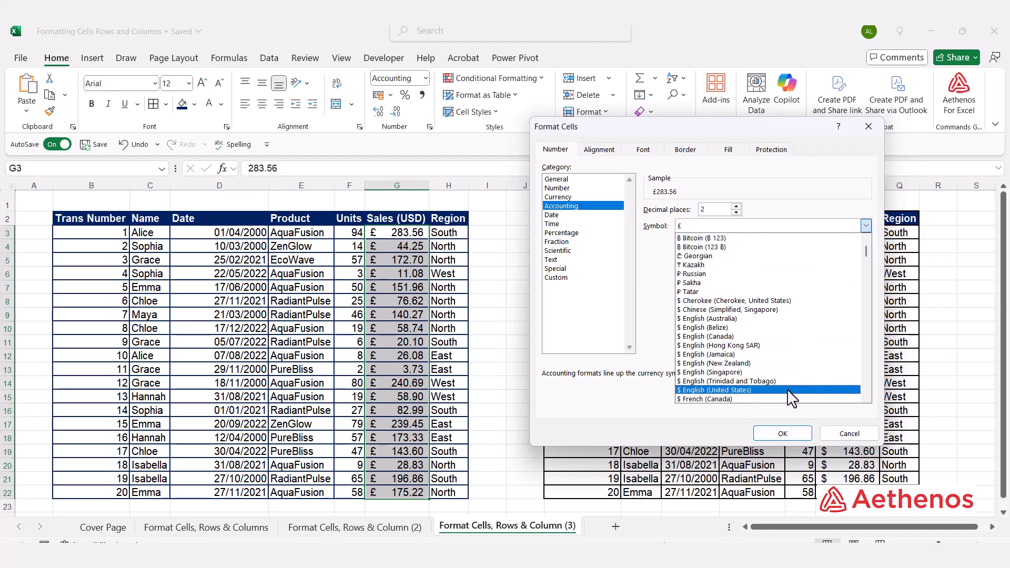
pyautogui.click(787, 390)
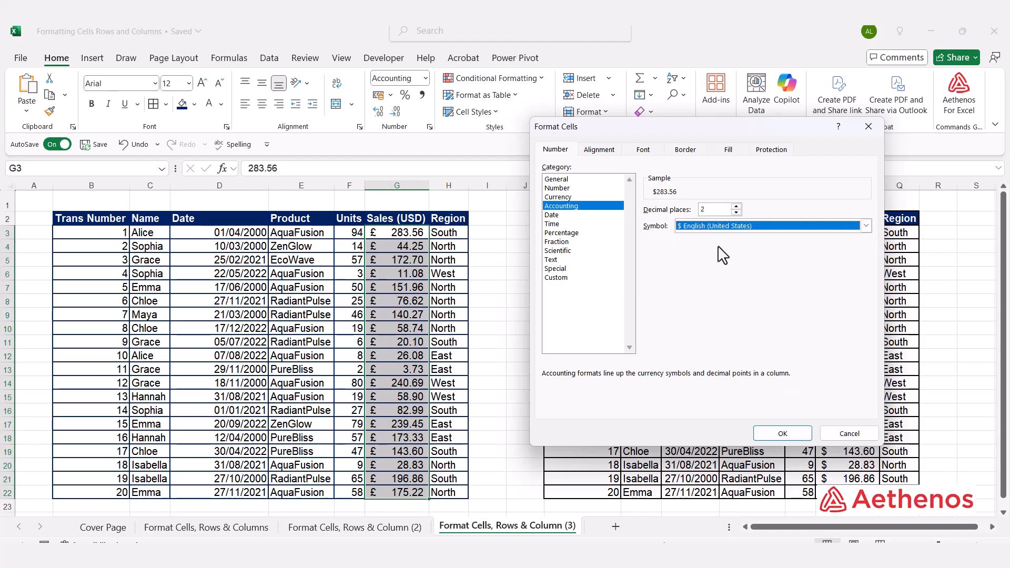
pyautogui.click(777, 434)
pyautogui.click(451, 276)
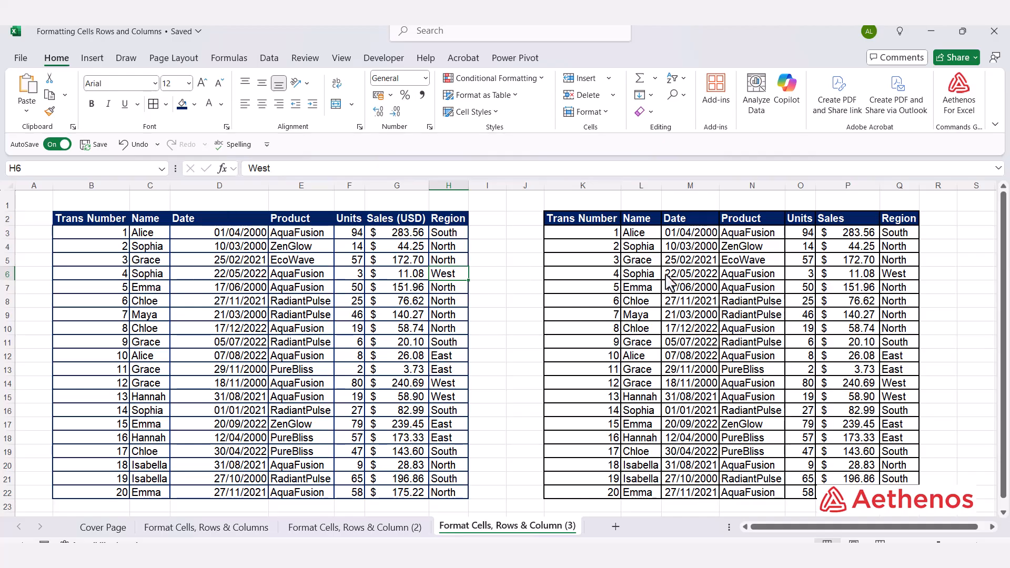
# Step: AutoFit the width of the Date column D to its contents
pyautogui.doubleClick(268, 187)
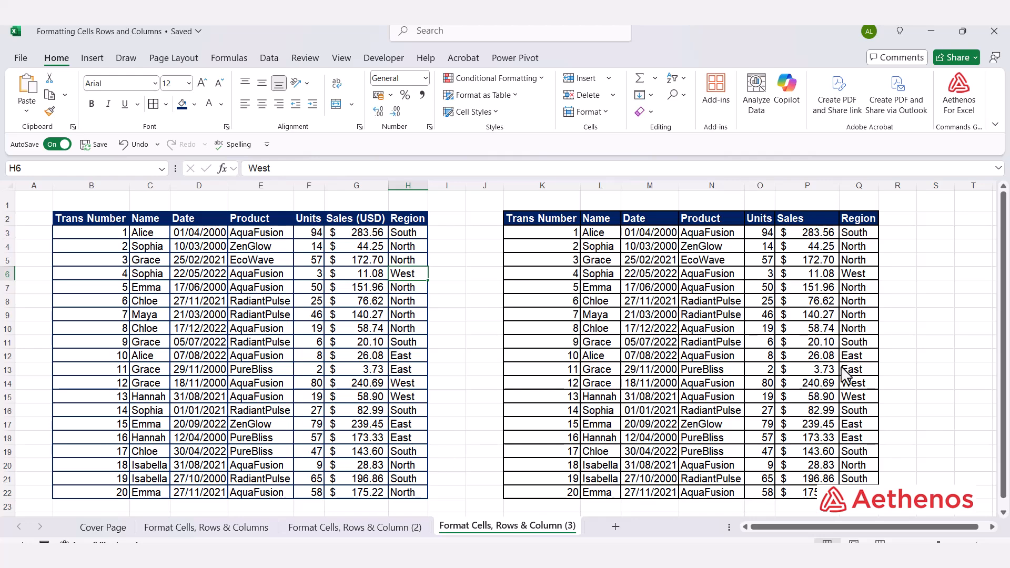
pyautogui.click(434, 302)
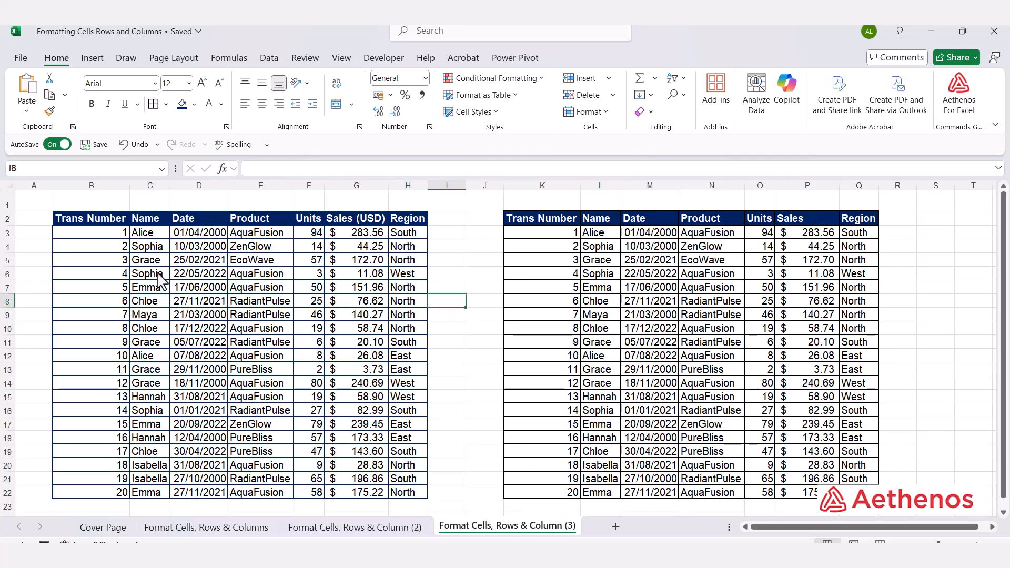